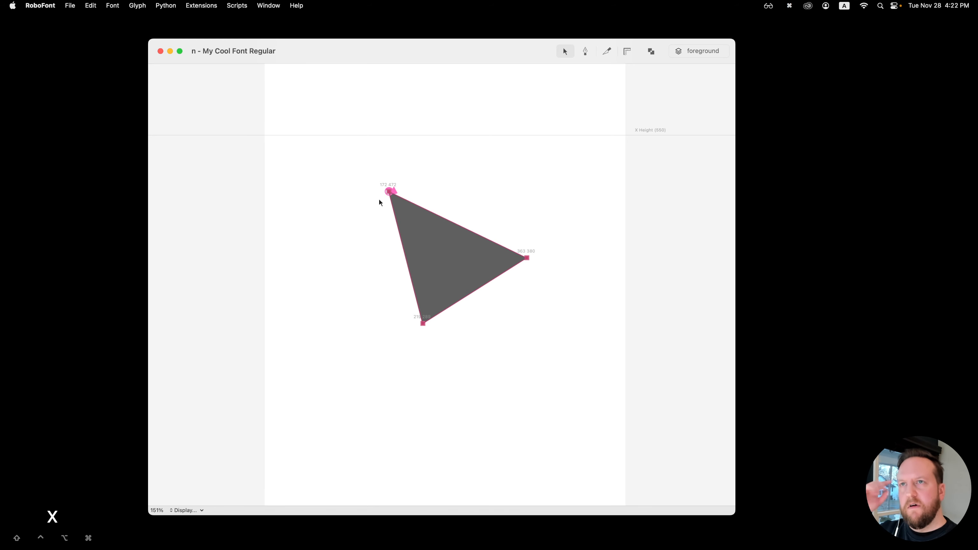
Step: Deselect the triangle and examine it at several zoom levels, both close up and zoomed out to 94%
left_click(425, 143)
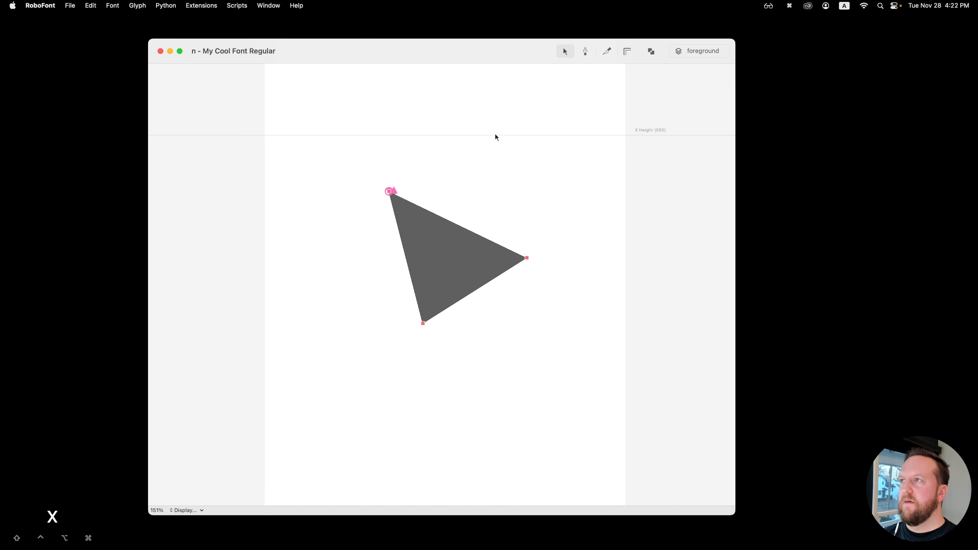
left_click(474, 148)
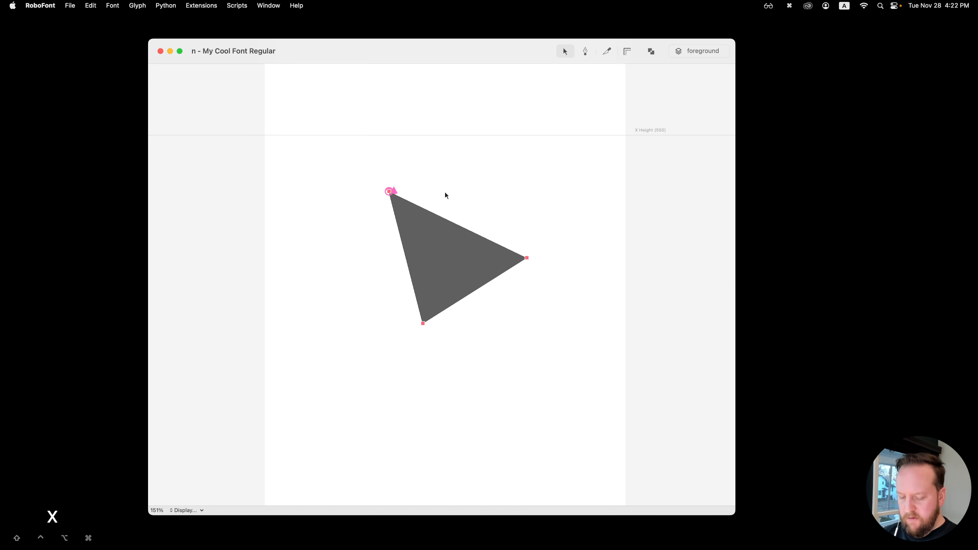
key("z")
key("z")
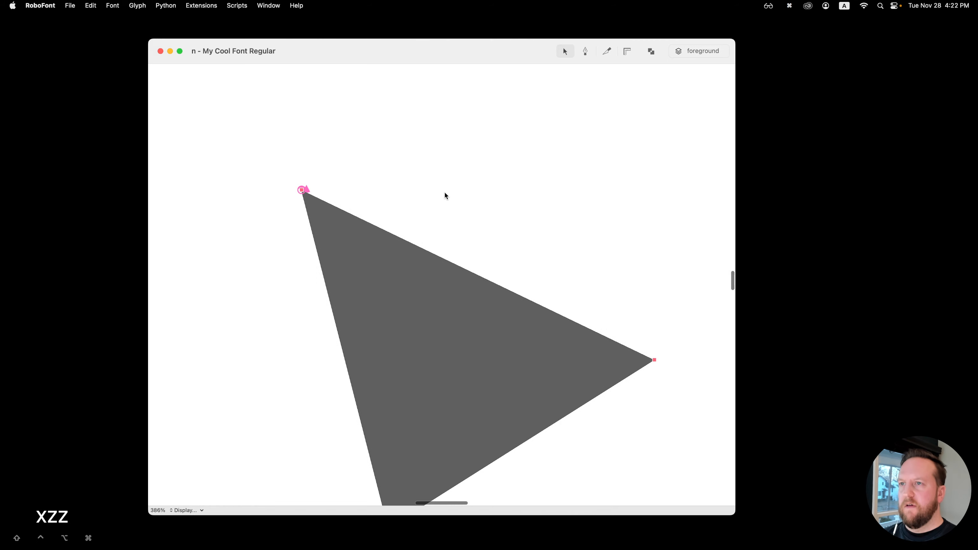
key("x")
key("x")
key("x")
key("x")
key("z")
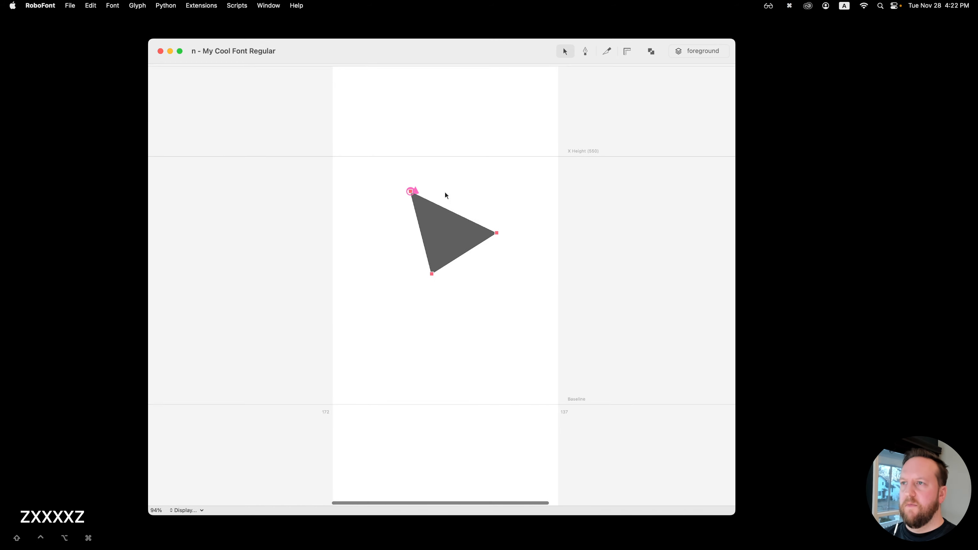
key("z")
key("z")
key("x")
key("x")
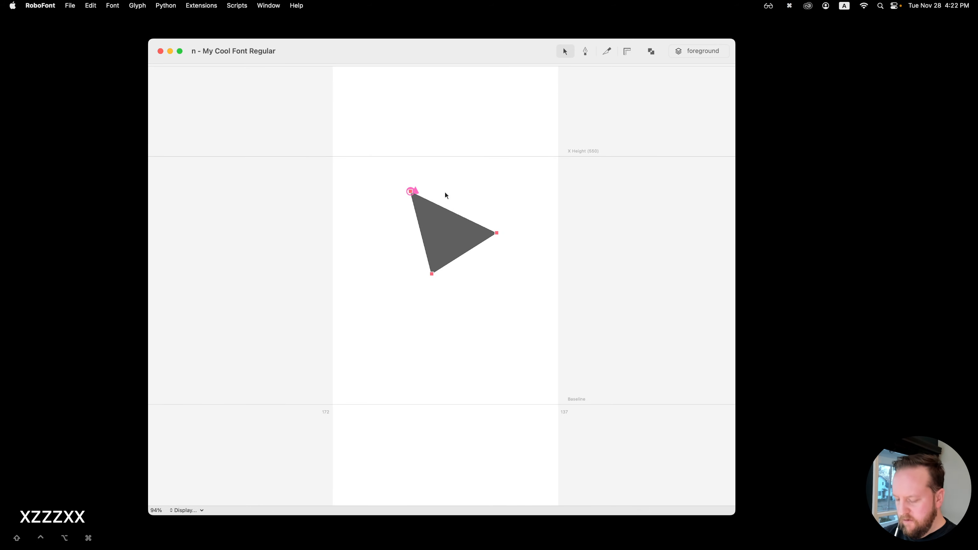
key("super+equal")
key("super+equal")
key("super+minus")
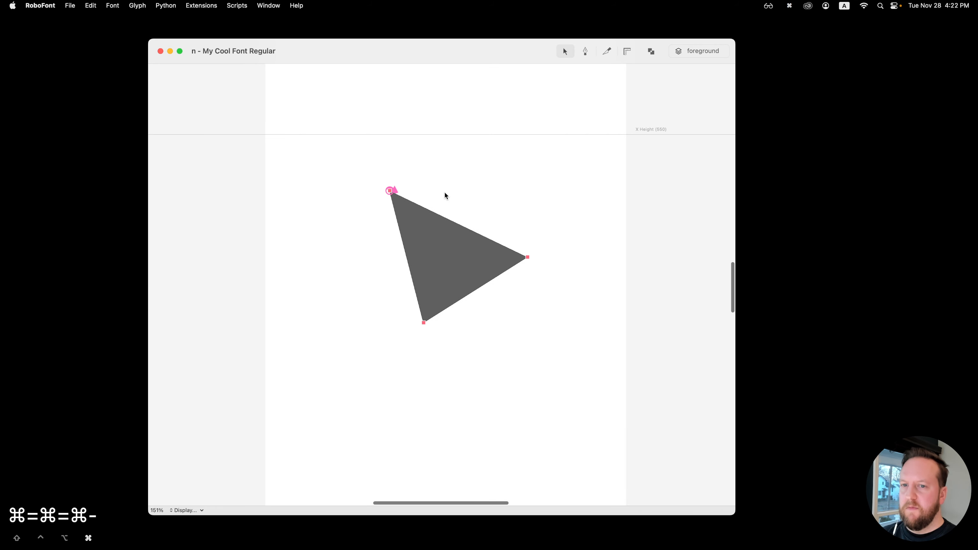
key("super+minus")
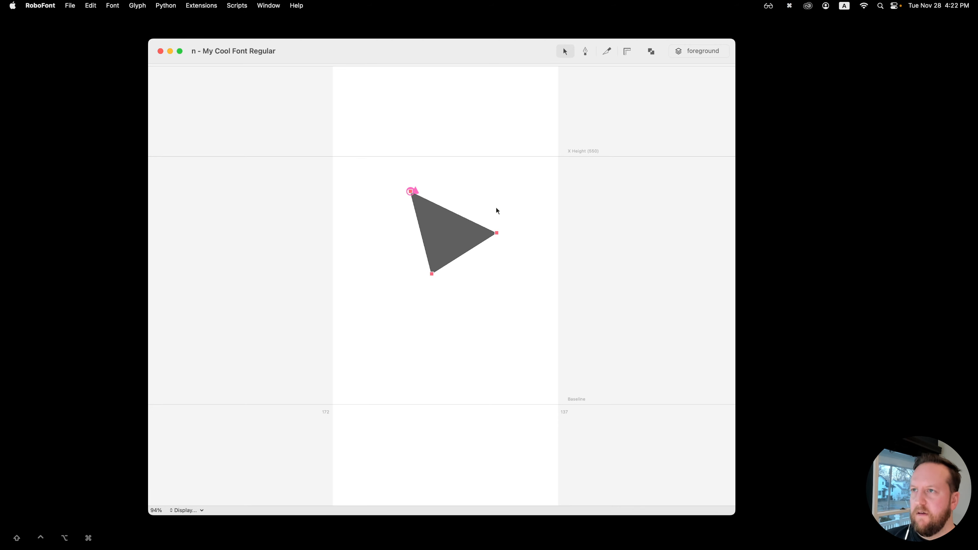
Step: Examine the triangle from different zoom centres, including a close-up of its lowest corner and a view of the full glyph height
key("x")
key("z")
key("z")
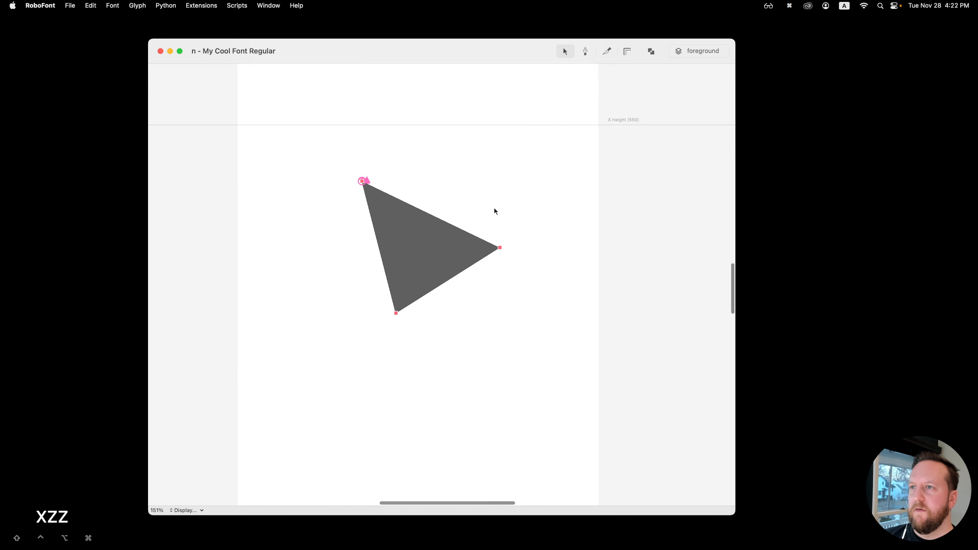
key("z")
key("x")
key("x")
key("x")
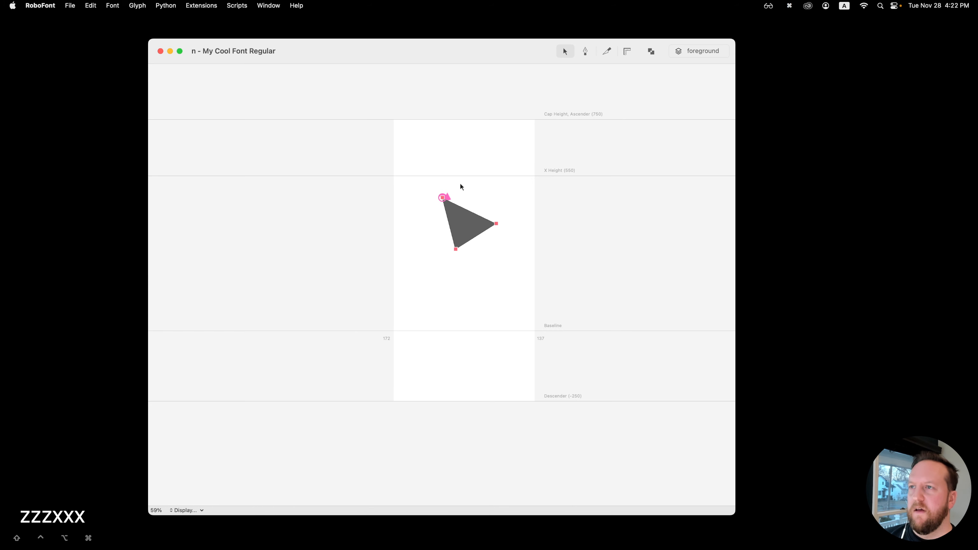
key("z")
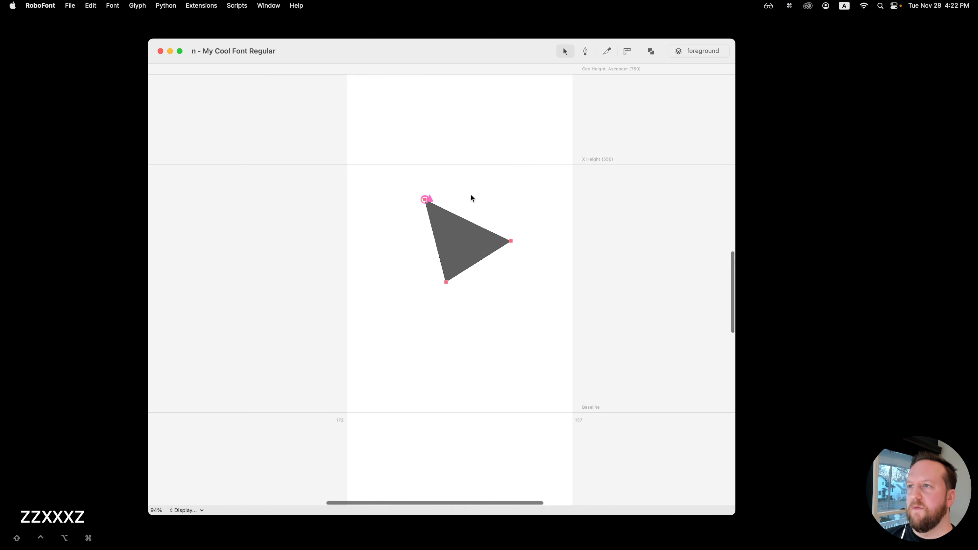
key("z")
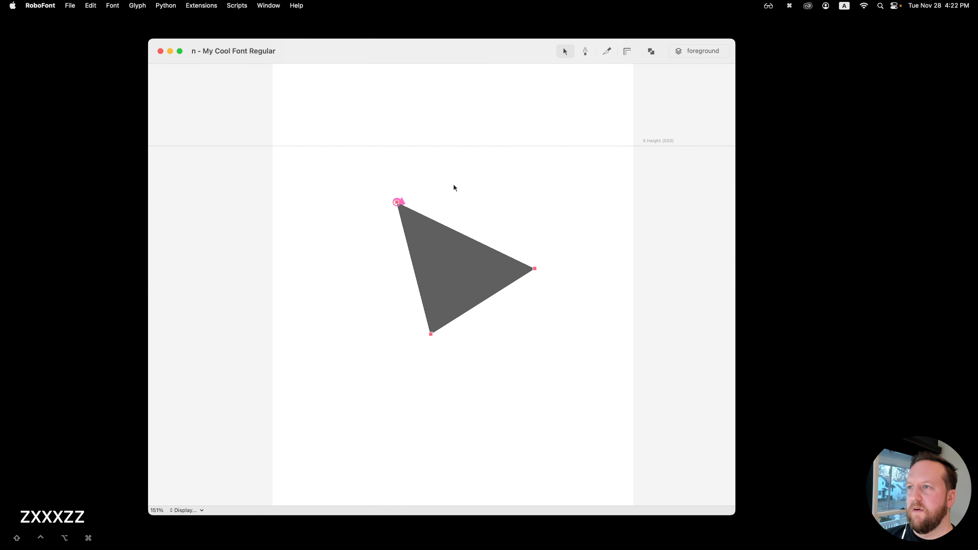
key("z")
key("z")
key("z")
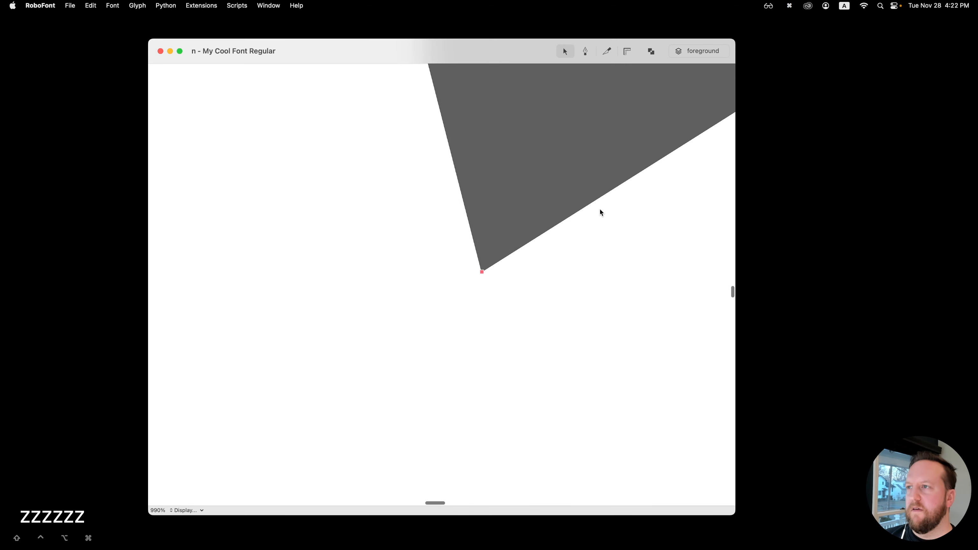
key("x")
key("x")
key("x")
key("x")
key("x")
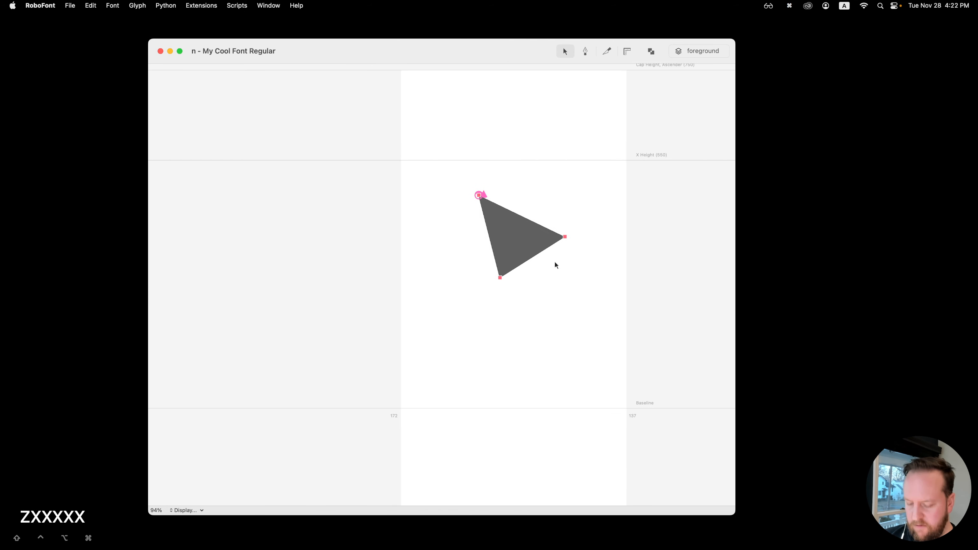
Step: Inspect the triangle with gradual zooming in and out, finishing at 114% magnification
scroll(544, 262, "up", 5)
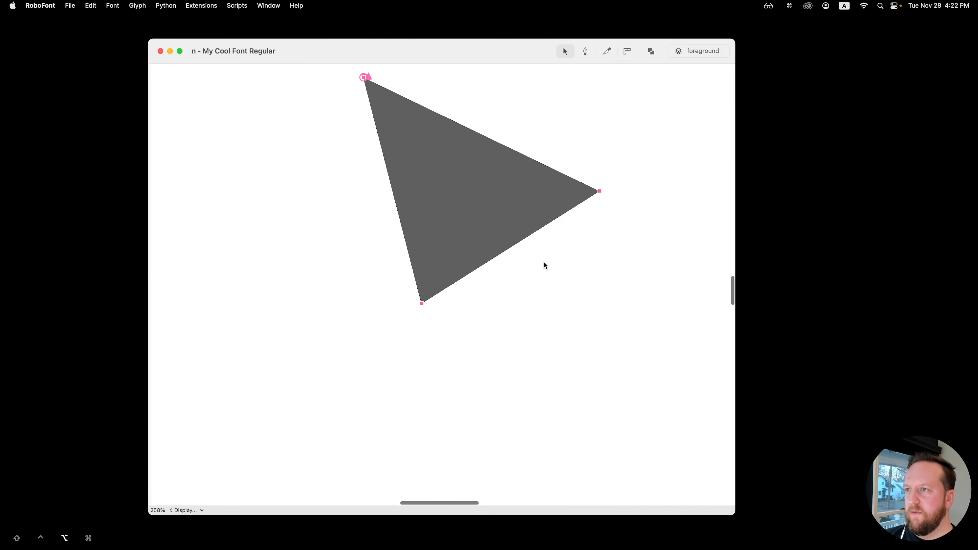
scroll(544, 263, "down", 3)
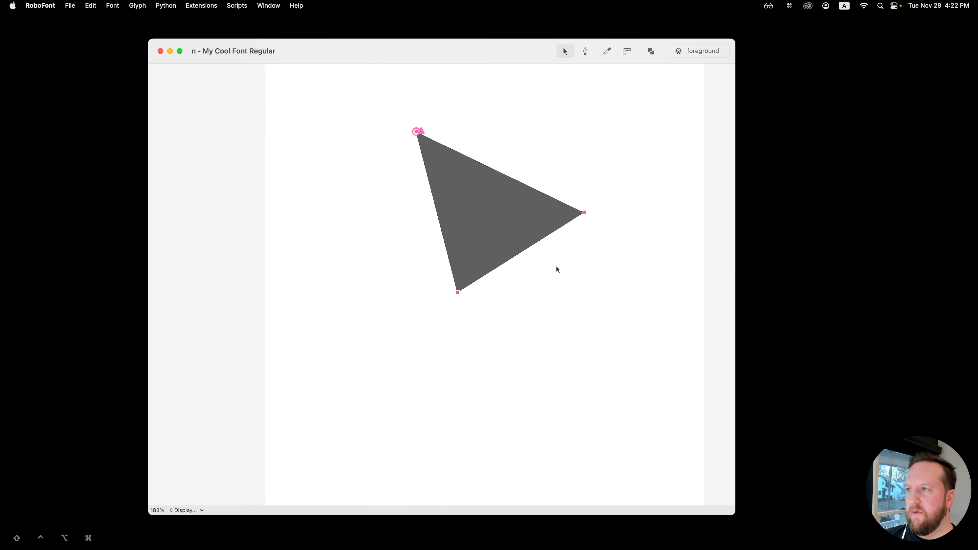
scroll(552, 253, "down", 2)
scroll(552, 253, "right", 2)
scroll(552, 252, "up", 3)
scroll(550, 254, "left", 2)
key("x")
key("x")
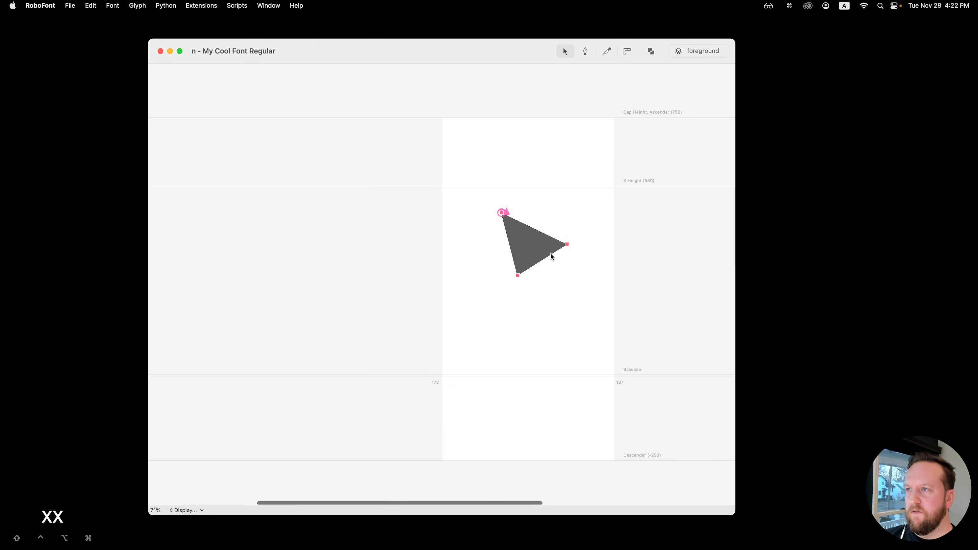
key("z")
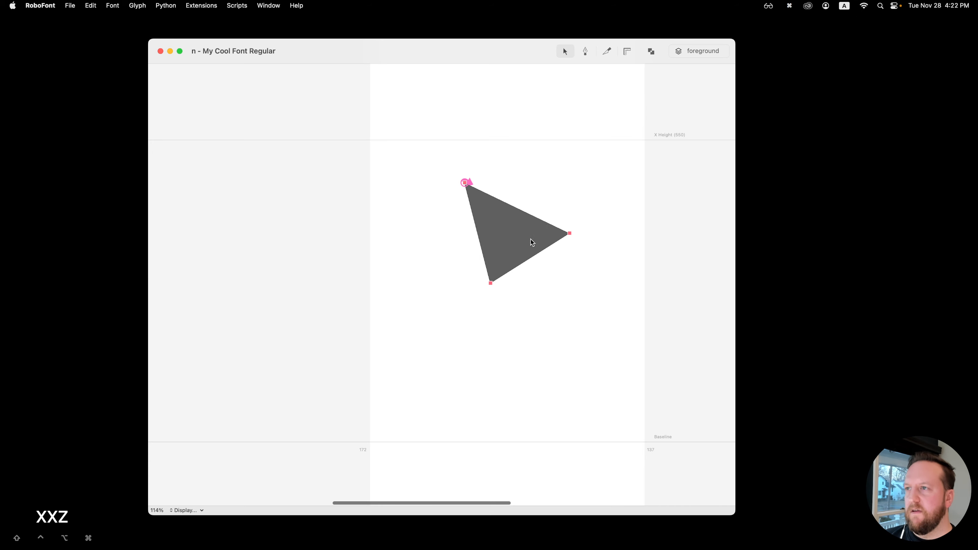
Step: Pan around the glyph at 114% magnification to view the triangle and the areas beside it
scroll(530, 239, "right", 2)
scroll(530, 239, "up", 1)
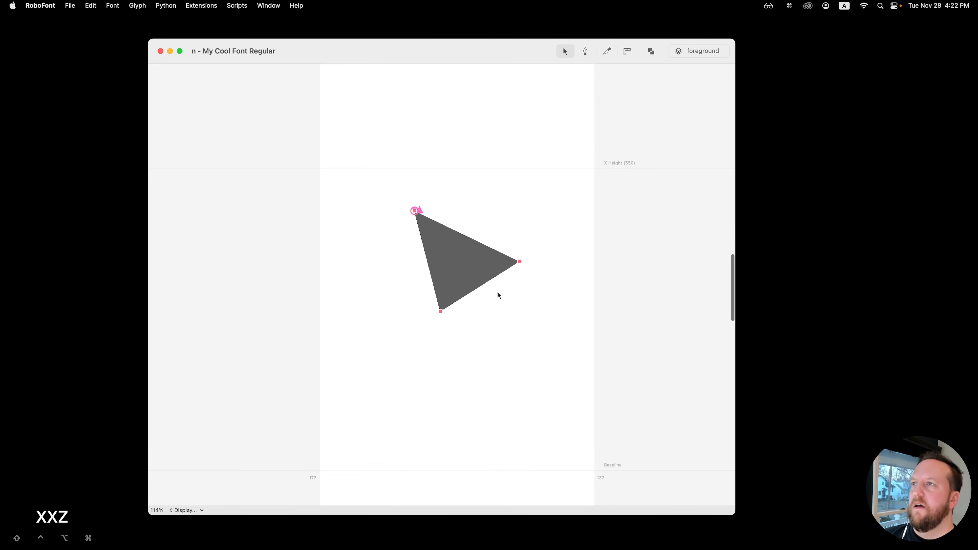
key("space")
left_click_drag(469, 260, 419, 249)
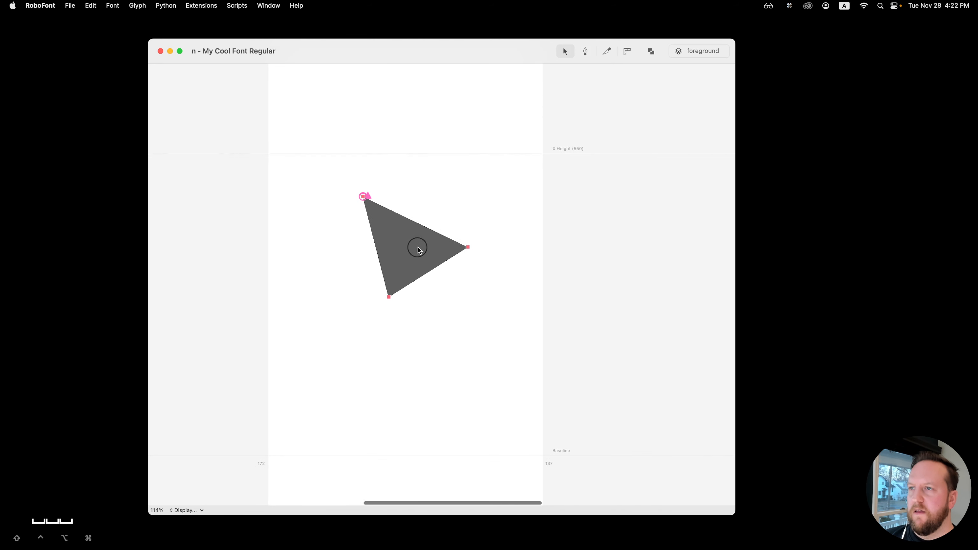
scroll(427, 245, "left", 1)
scroll(427, 245, "right", 2)
scroll(427, 245, "up", 1)
scroll(428, 244, "left", 3)
scroll(427, 244, "down", 1)
scroll(427, 244, "right", 2)
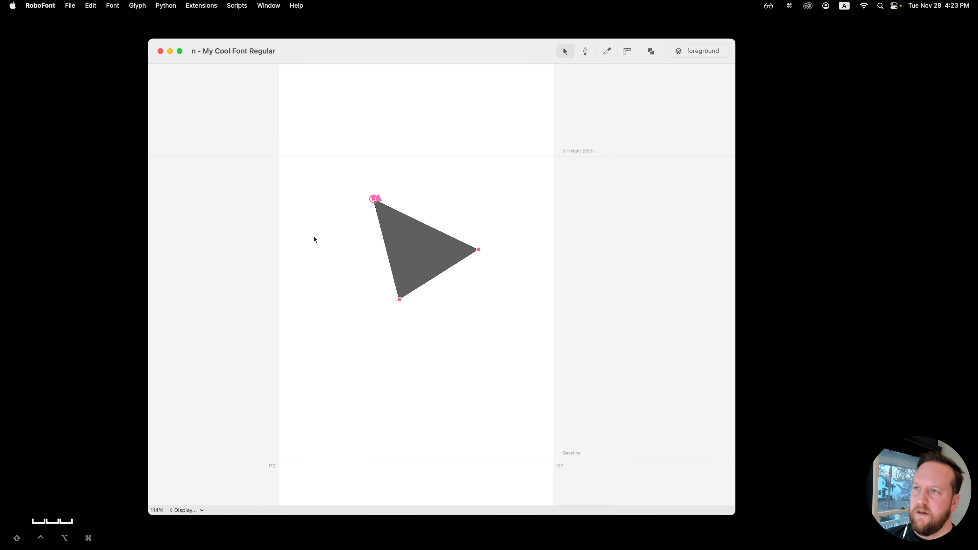
Step: Select all points of the triangle with a marquee and with Select All, clearing the selection after each try
left_click_drag(326, 170, 546, 380)
left_click(459, 374)
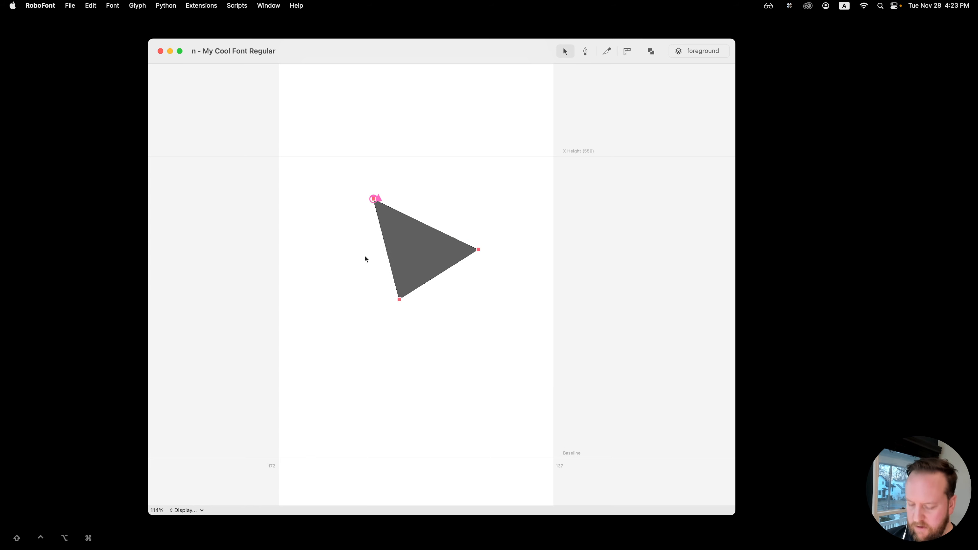
key("super+a")
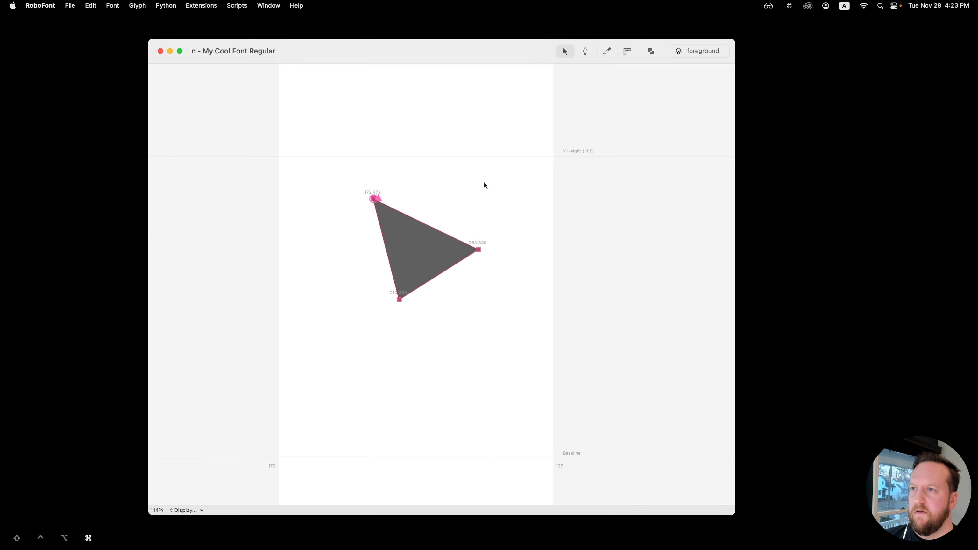
left_click(498, 303)
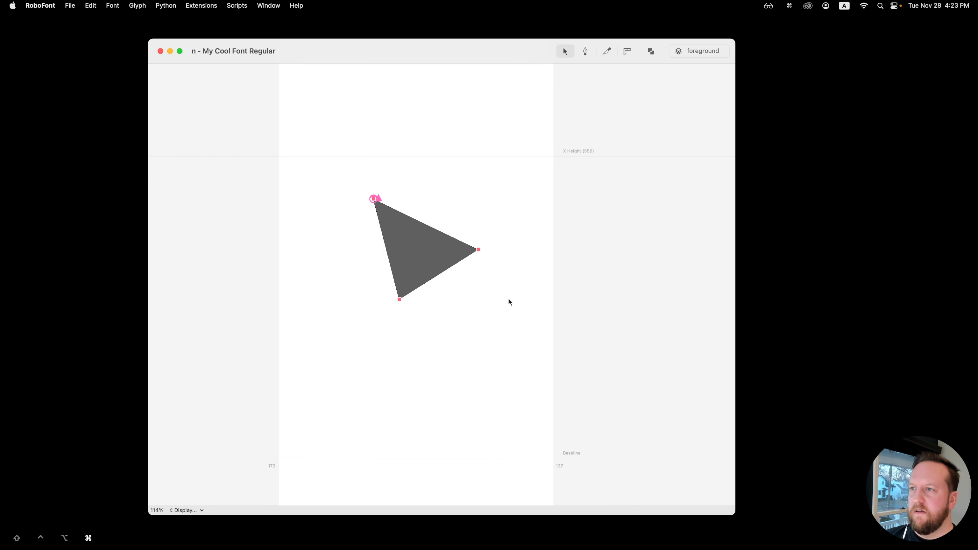
key("super+a")
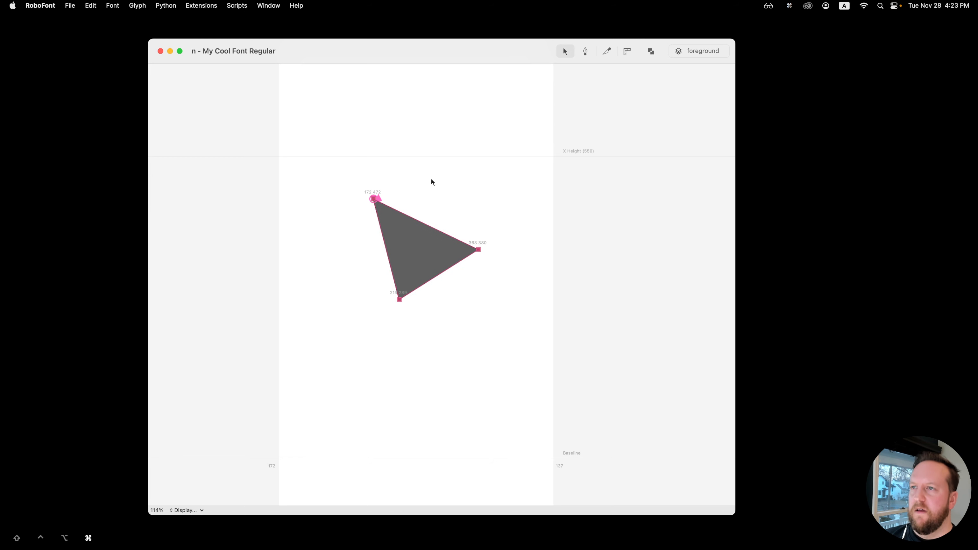
left_click(347, 247)
key("super+a")
left_click(340, 257, "super")
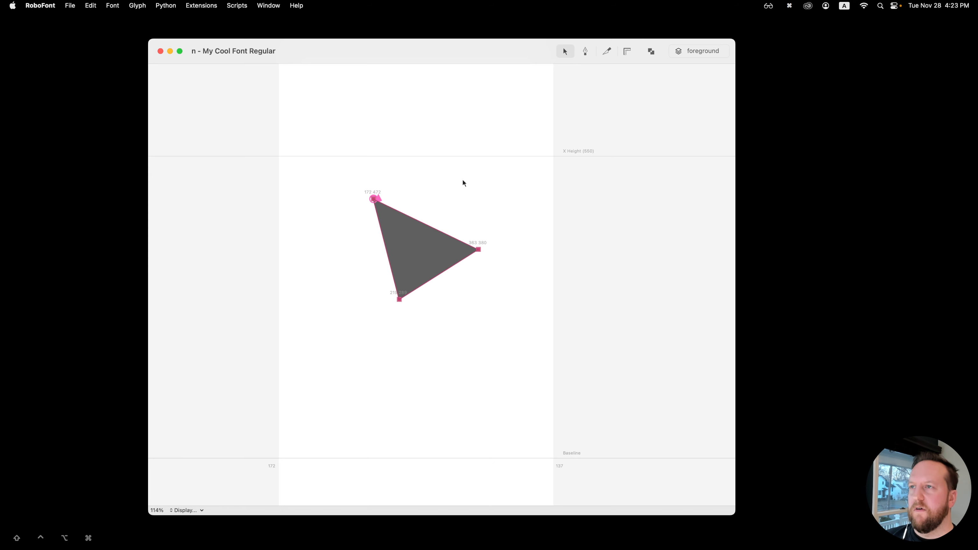
left_click(463, 180)
Step: Draw a closed four-point contour overlapping the triangle's rightmost corner, with its first point at about 312, 513, and return to the editing tool
left_click(586, 51)
left_click(450, 177)
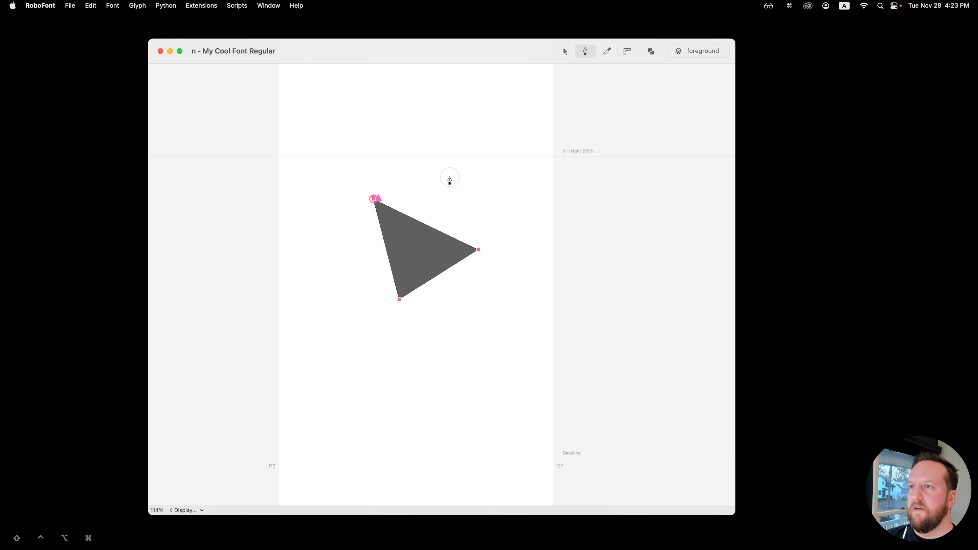
left_click(464, 324)
left_click(581, 312)
left_click(546, 183)
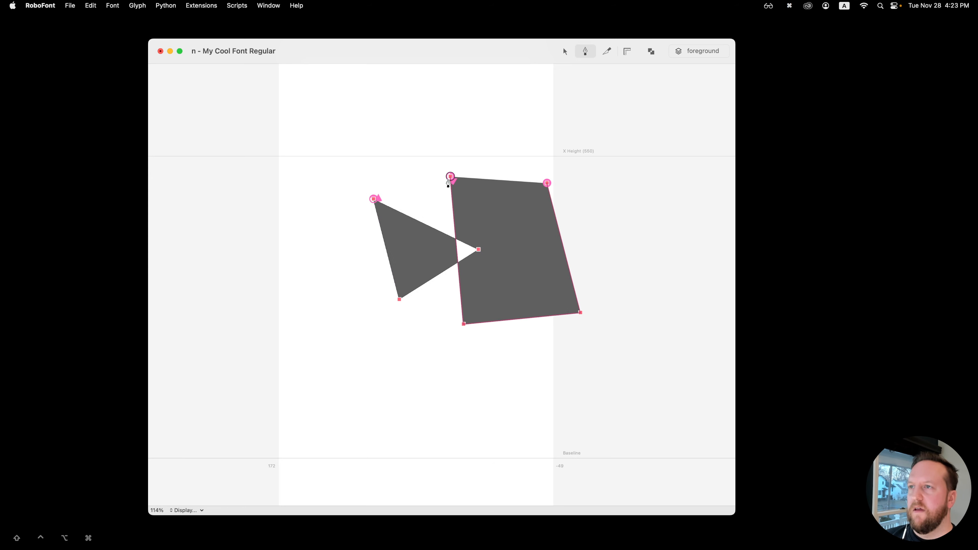
left_click(451, 176)
key("1")
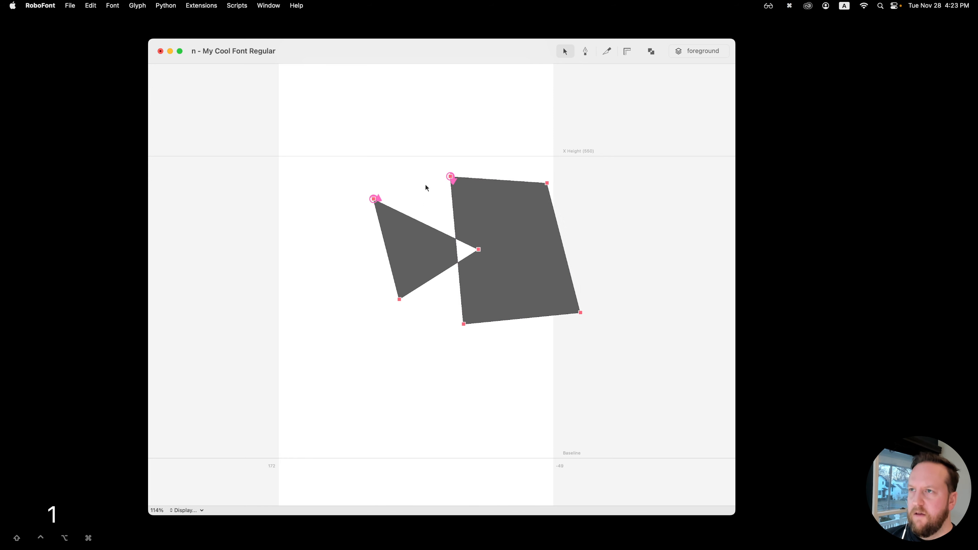
Step: Select the whole quadrilateral alone, replace it with the whole triangle and add the quadrilateral, finishing with nothing selected
left_click(436, 210)
left_click_drag(459, 134, 480, 189)
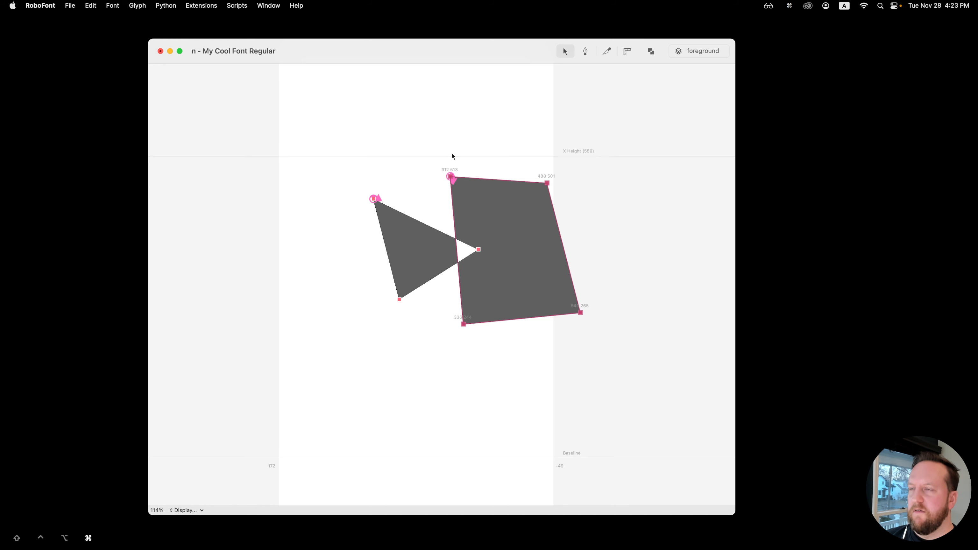
left_click_drag(376, 161, 368, 211)
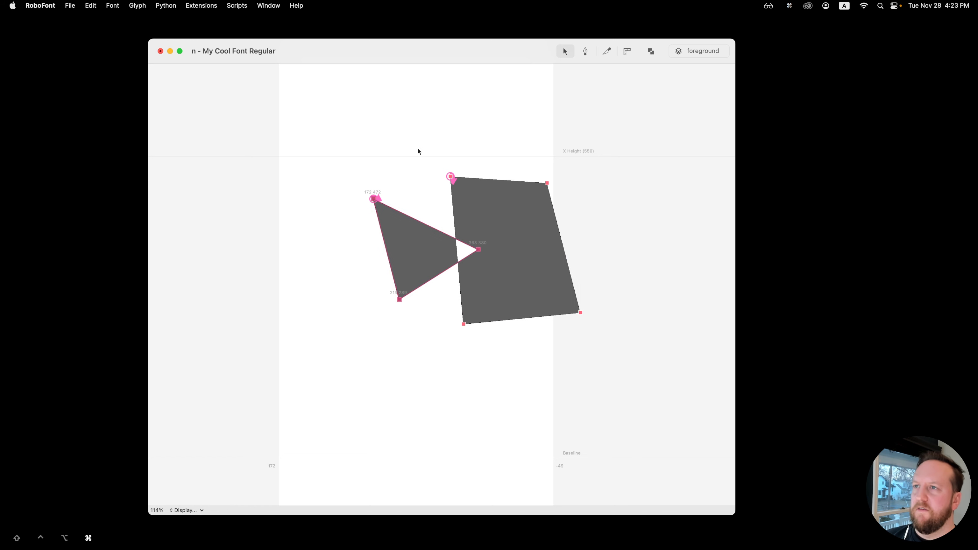
left_click(448, 149, "shift+super")
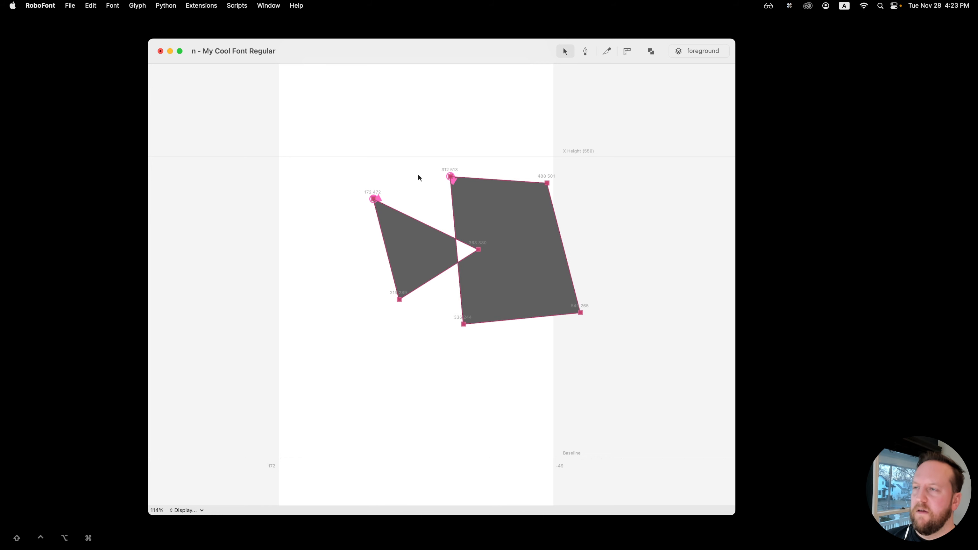
left_click(405, 163)
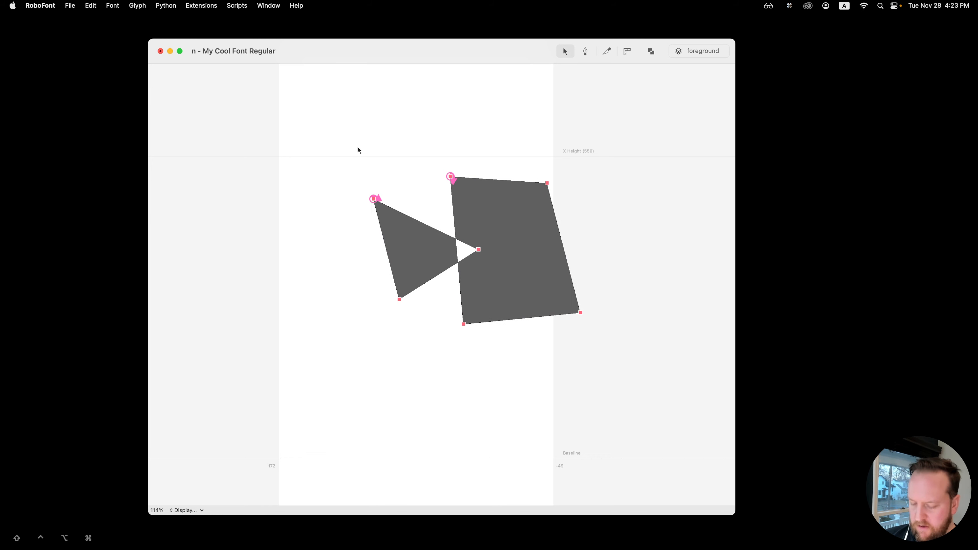
Step: Select all points of both contours, first with Select All and again with an enclosing marquee, clearing the selection each time
key("super+a")
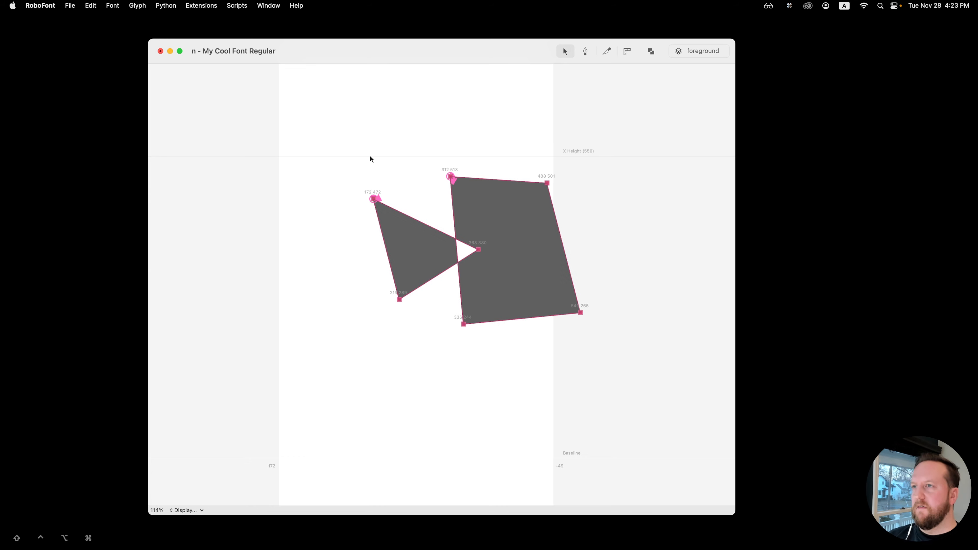
left_click(370, 158)
left_click_drag(353, 153, 622, 372)
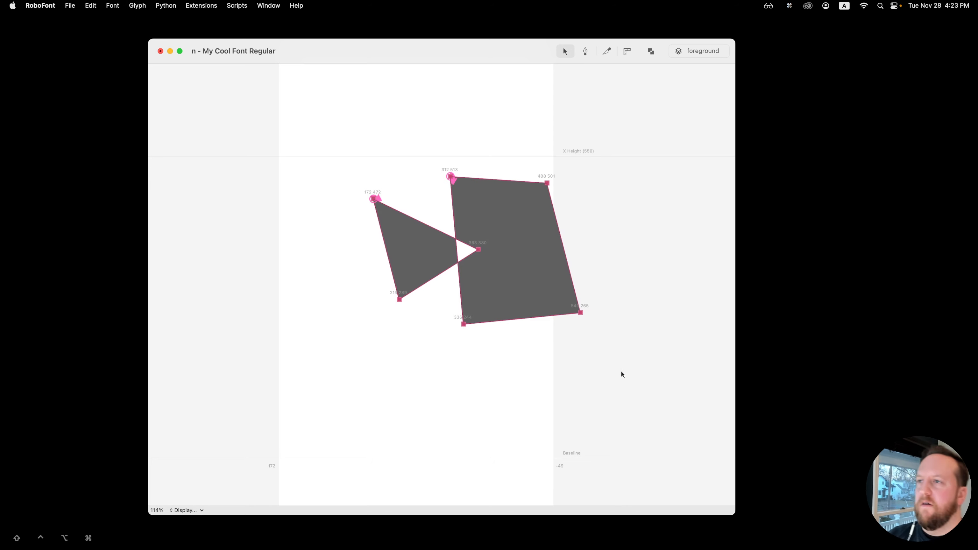
left_click(531, 354)
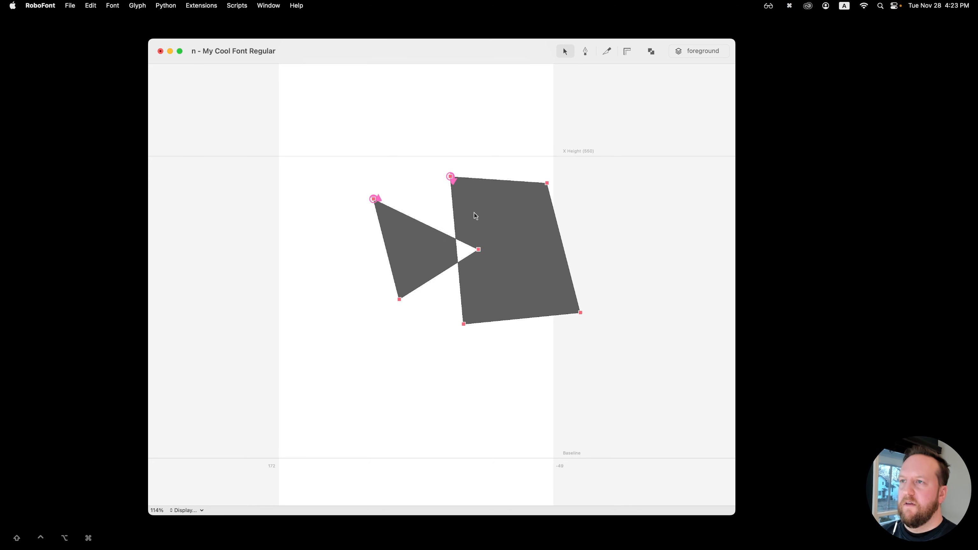
Step: Select the whole triangle and move it right until its first point sits at about 194, 473, and clear the selection
double_click(409, 265)
mouse_move(480, 251)
left_mouse_down()
mouse_move(520, 251)
mouse_move(492, 251)
left_mouse_up()
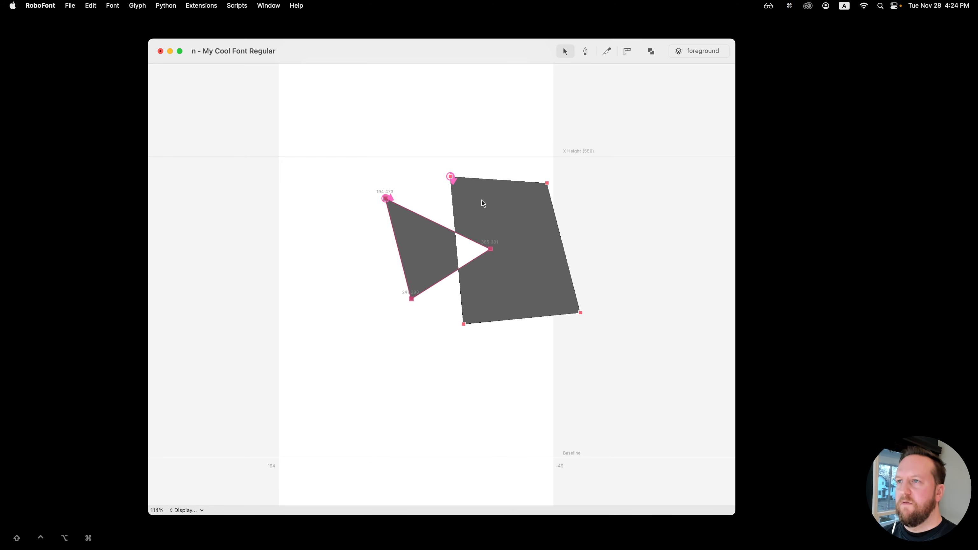
left_click(426, 195)
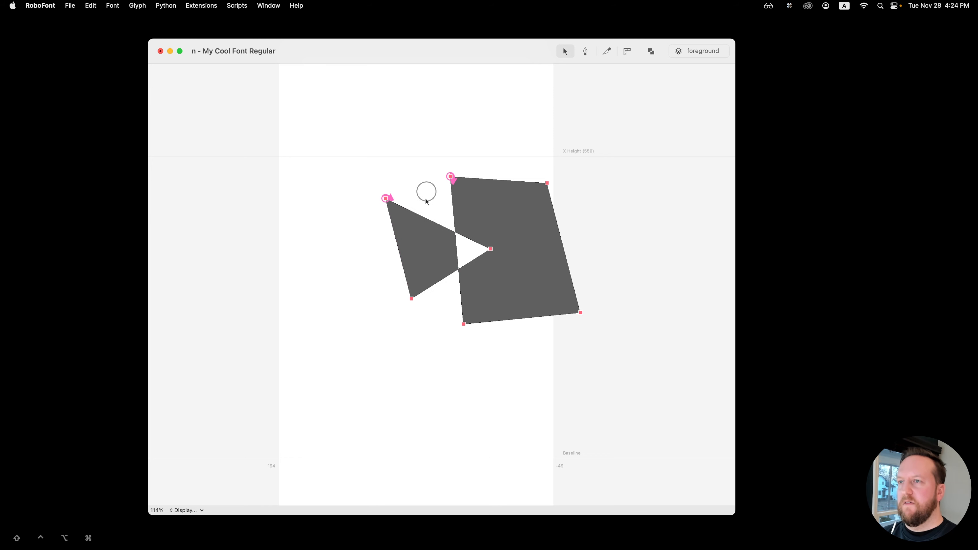
Step: Reverse the direction of the triangle's contour, leaving nothing selected at the end
left_click(403, 224, "super")
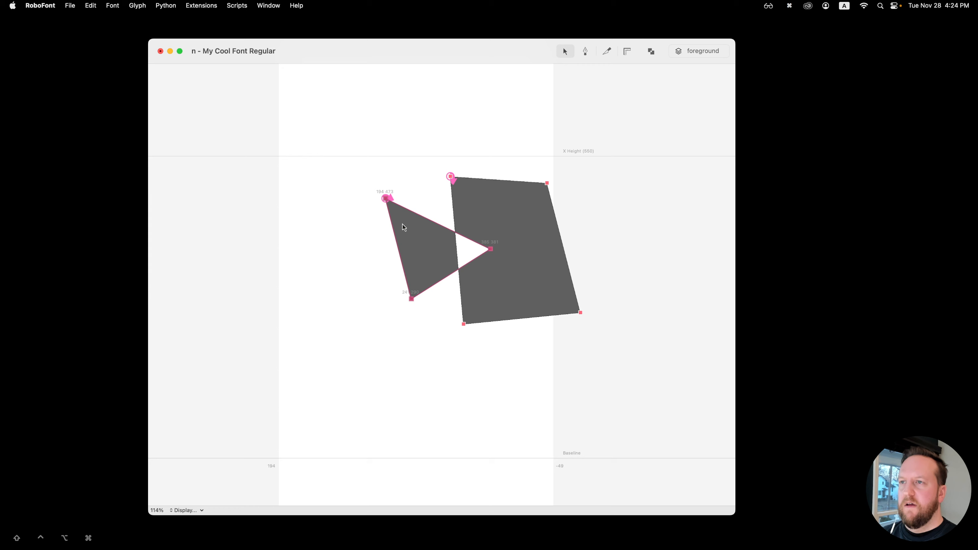
right_click(392, 202)
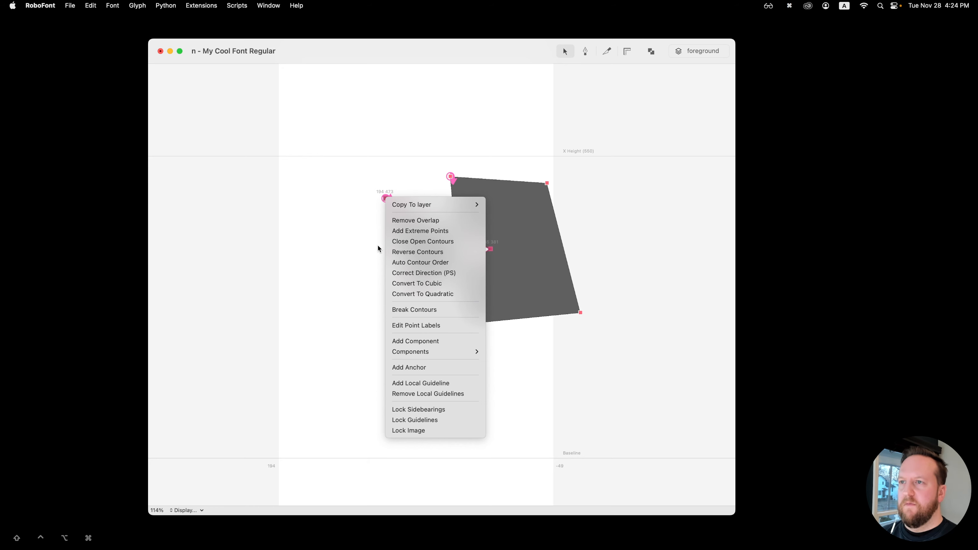
left_click(413, 252)
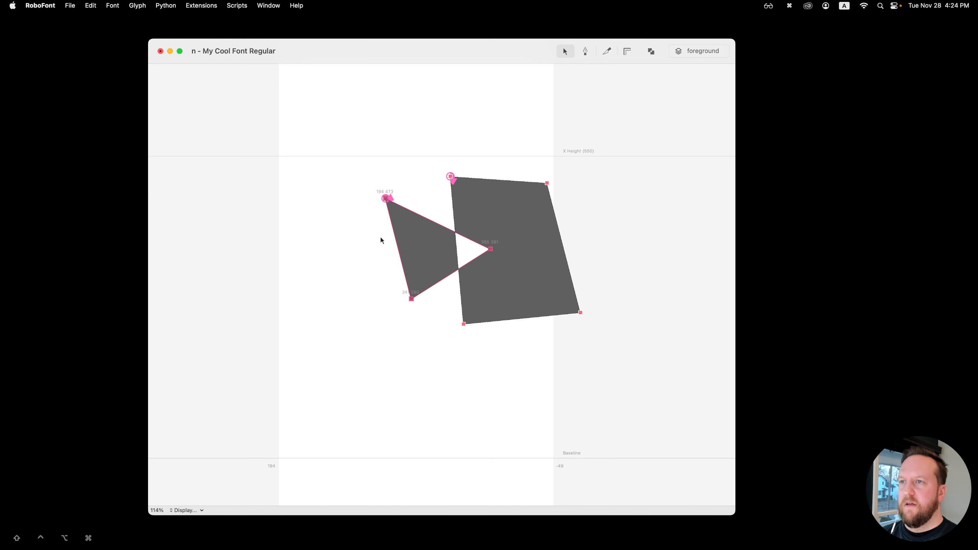
right_click(412, 299)
left_click(450, 315)
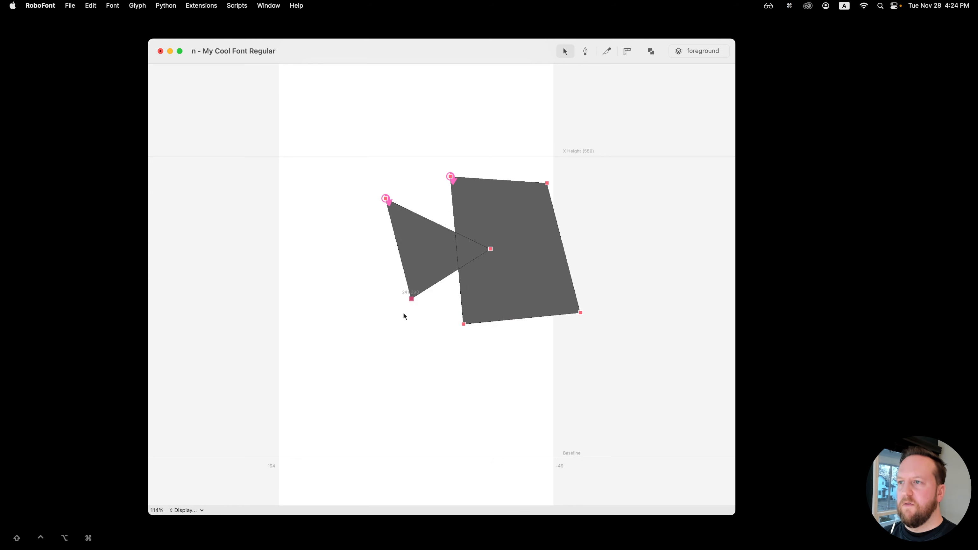
left_click(497, 226)
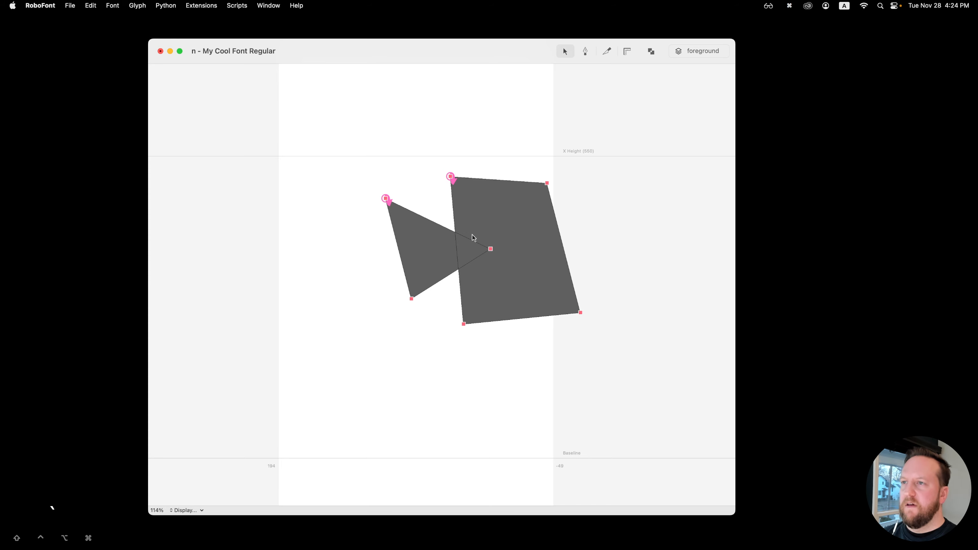
Step: Zoom out to 44% and try the momentary filled preview of the glyph several times
key("x")
key("x")
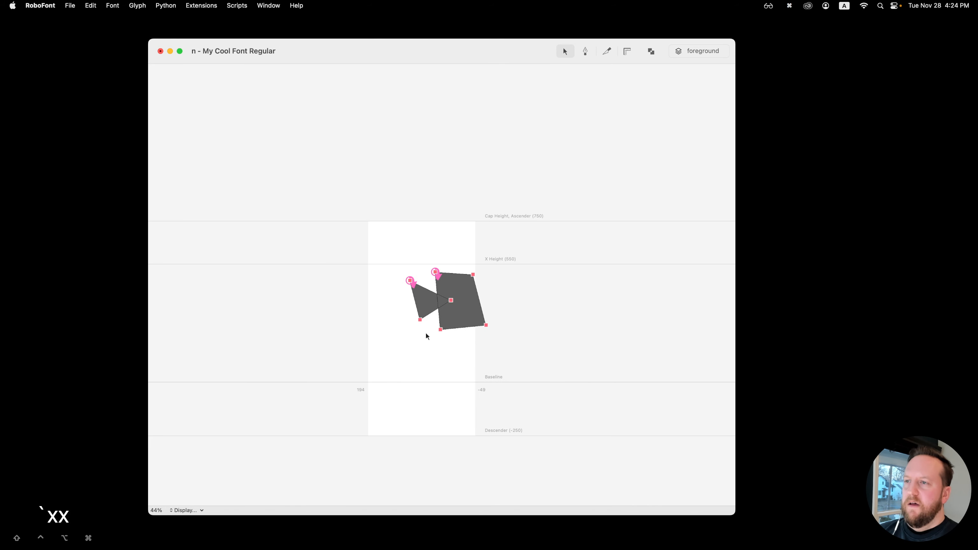
key("grave")
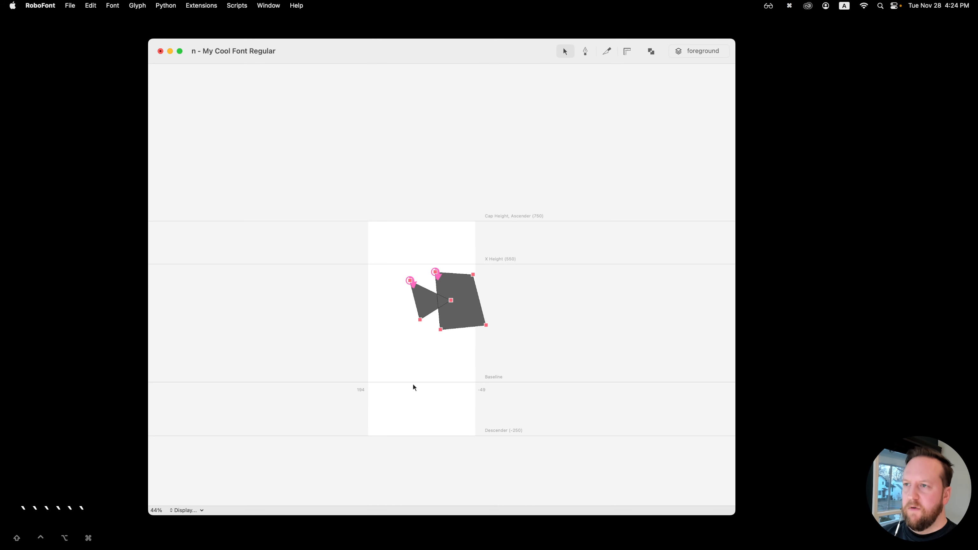
key("grave")
key("grave")
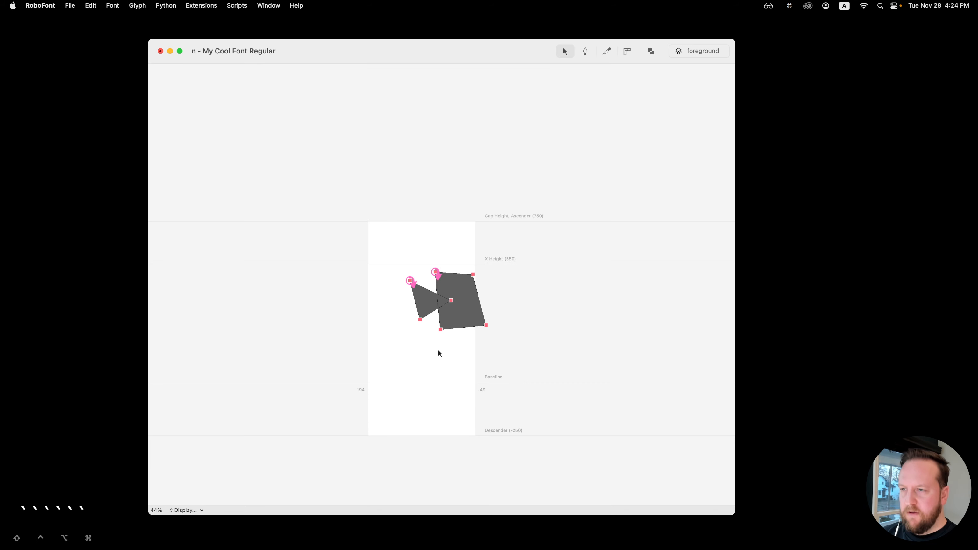
key("grave")
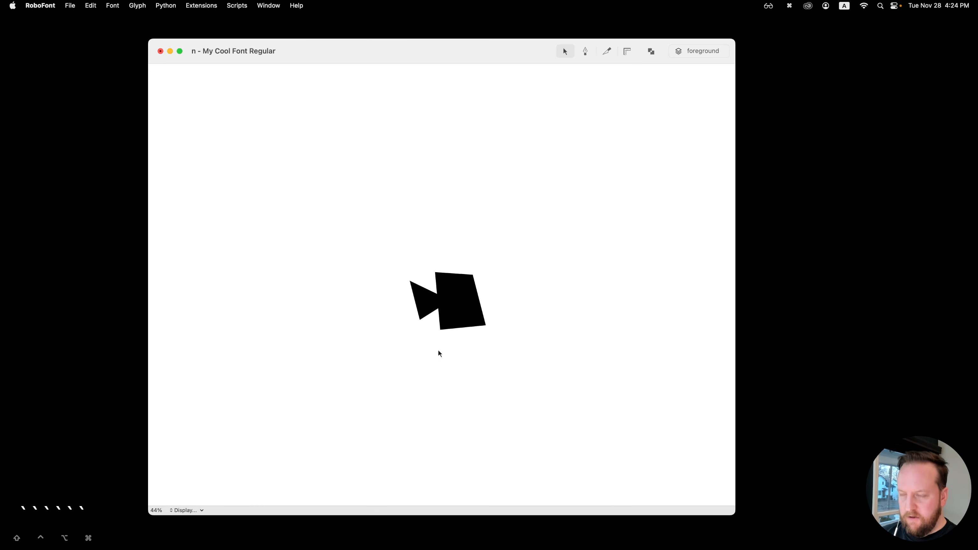
Step: Keep the filled preview switched on, view the glyph at magnifications up to 183% and back at 44%, and return to the outline view
key("shift+grave")
key("shift+grave")
key("shift+grave")
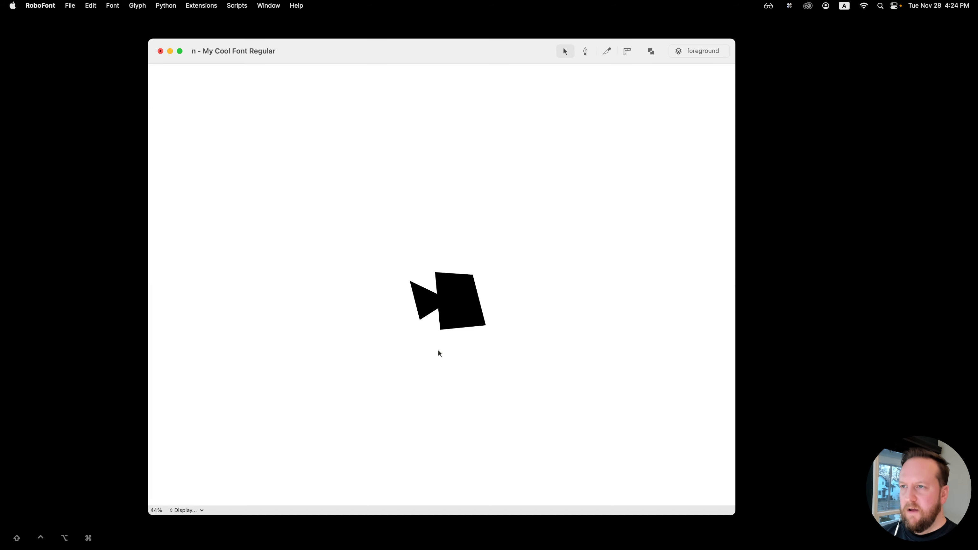
key("z")
key("z")
key("z")
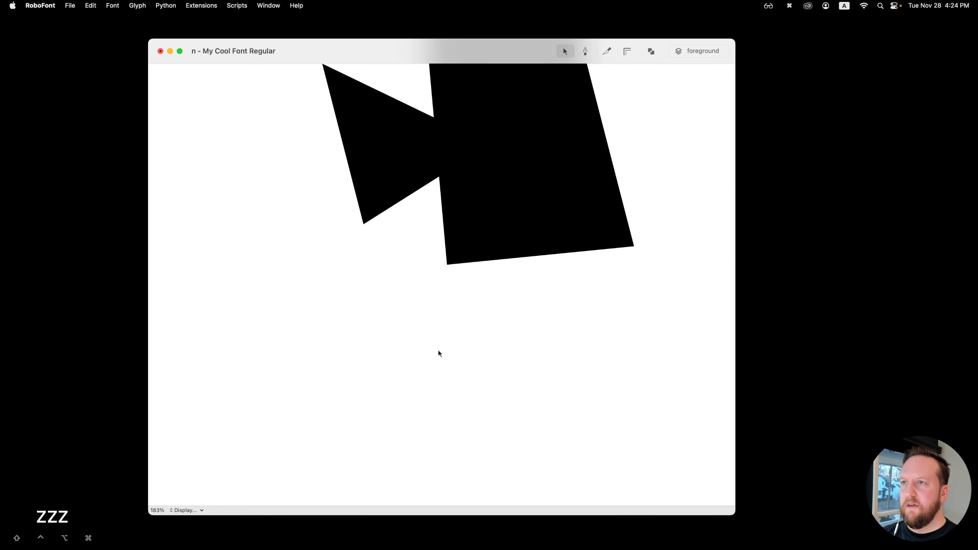
key("x")
key("x")
key("x")
key("z")
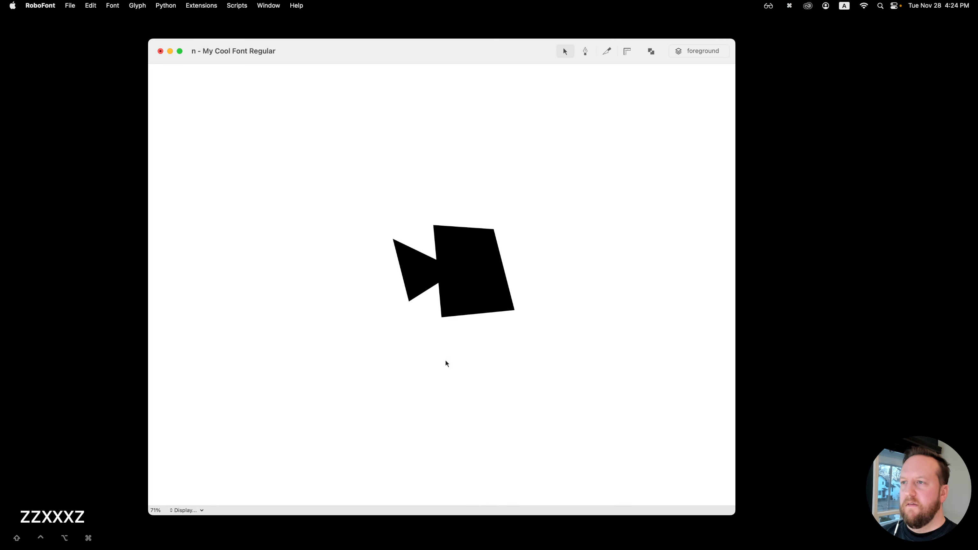
key("x")
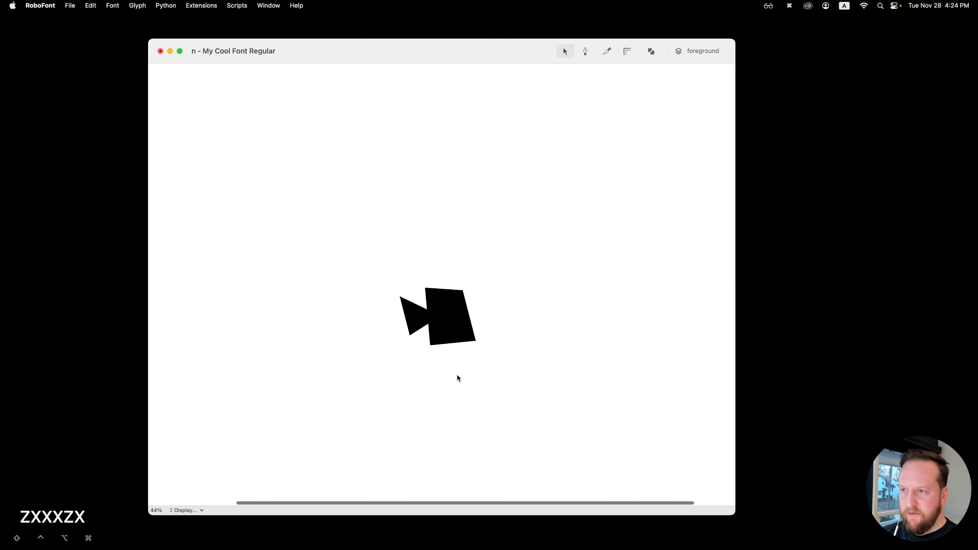
key("z")
key("z")
key("x")
key("x")
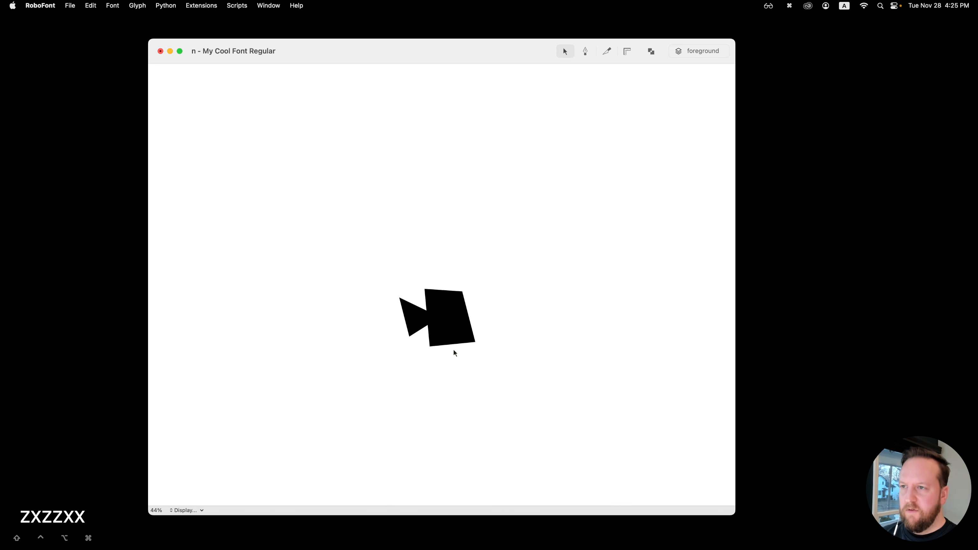
key("grave")
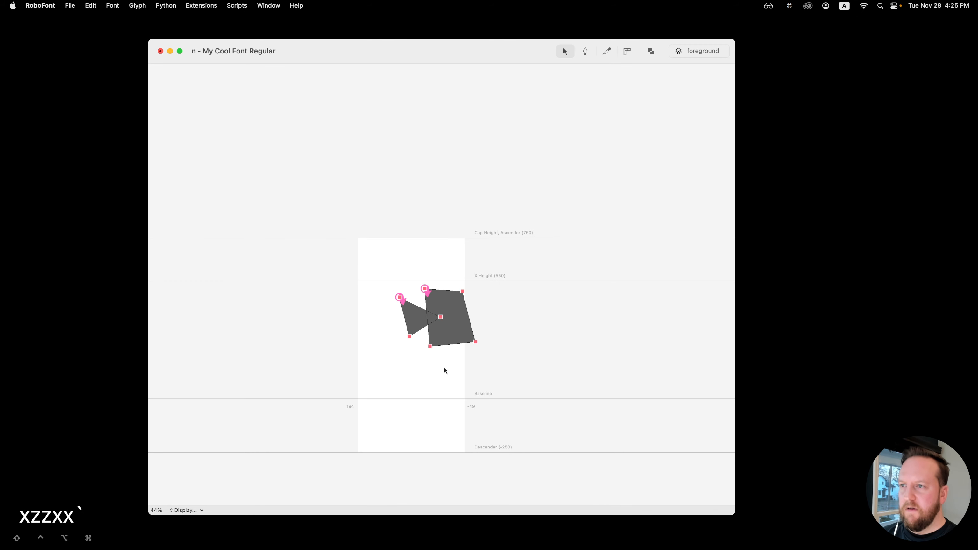
Step: Select both contours and move them down and left by the quadrilateral's lower-right point, to margins of 67 and 78, and deselect
left_click_drag(378, 272, 526, 390)
left_click_drag(475, 342, 438, 365)
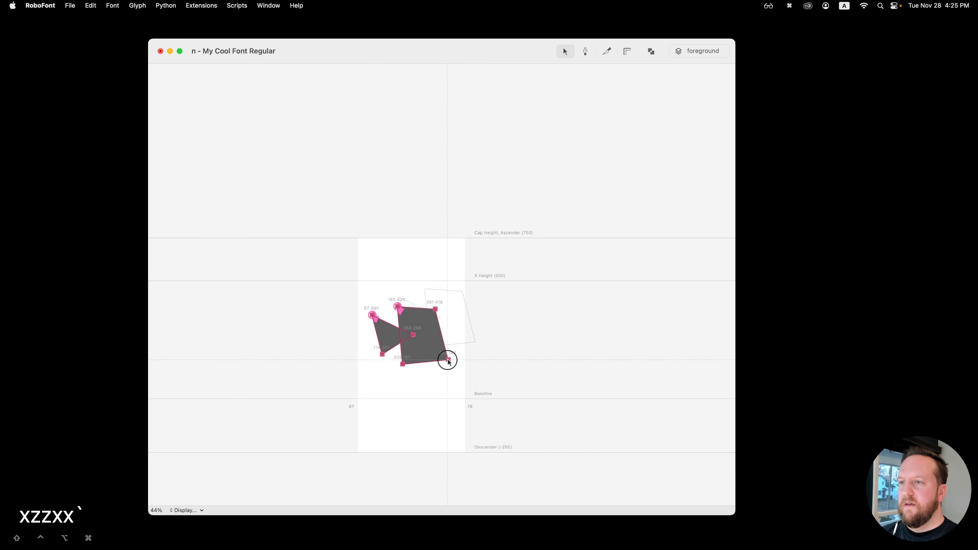
left_click(489, 336)
Step: At 114% zoom, select both contours and move them up and right to margins of 111 and 34, clearing the selection
key("z")
key("z")
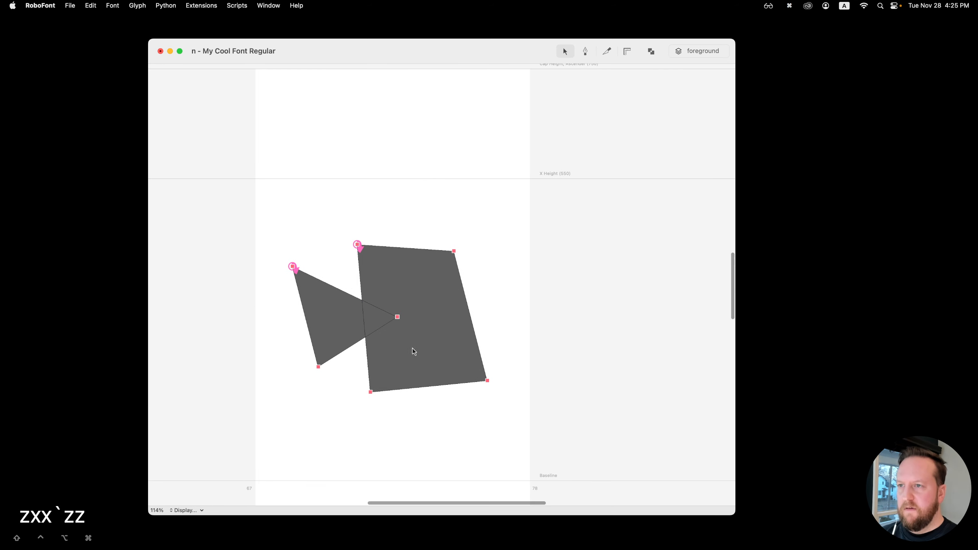
left_click_drag(240, 215, 533, 459)
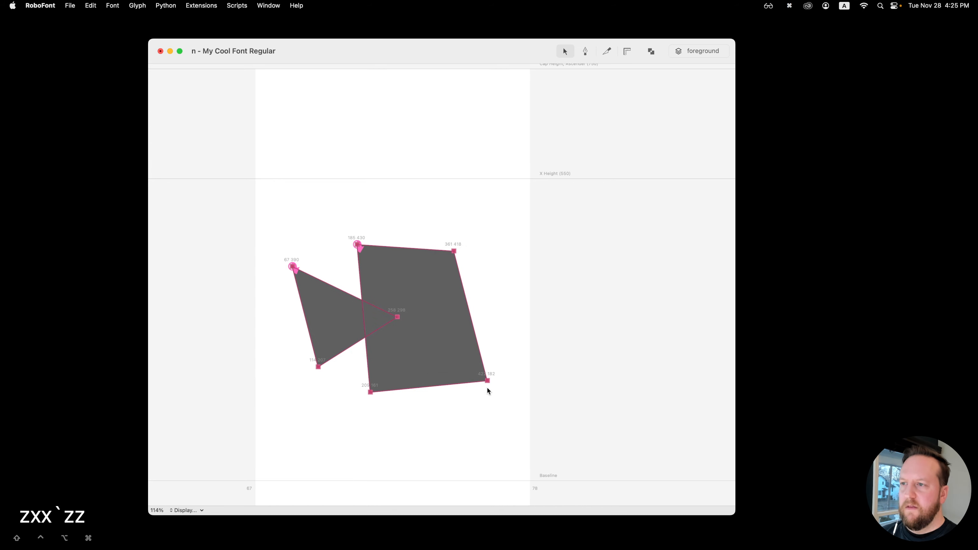
left_click_drag(487, 380, 510, 357)
left_click(471, 397)
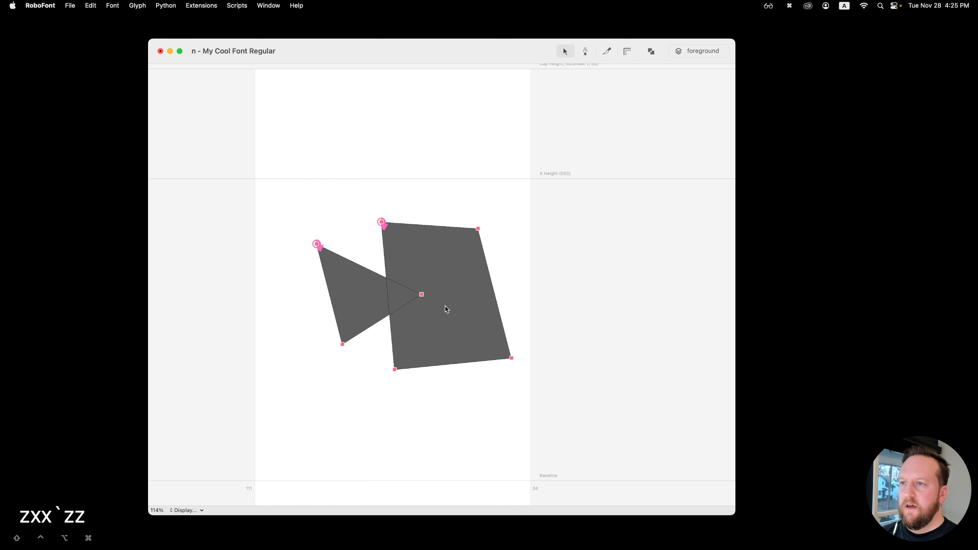
Step: Try moving the shapes from inside their fill, move both contours by the quadrilateral's upper-right point to 345, 463, and clear the selection
left_click_drag(459, 310, 445, 330)
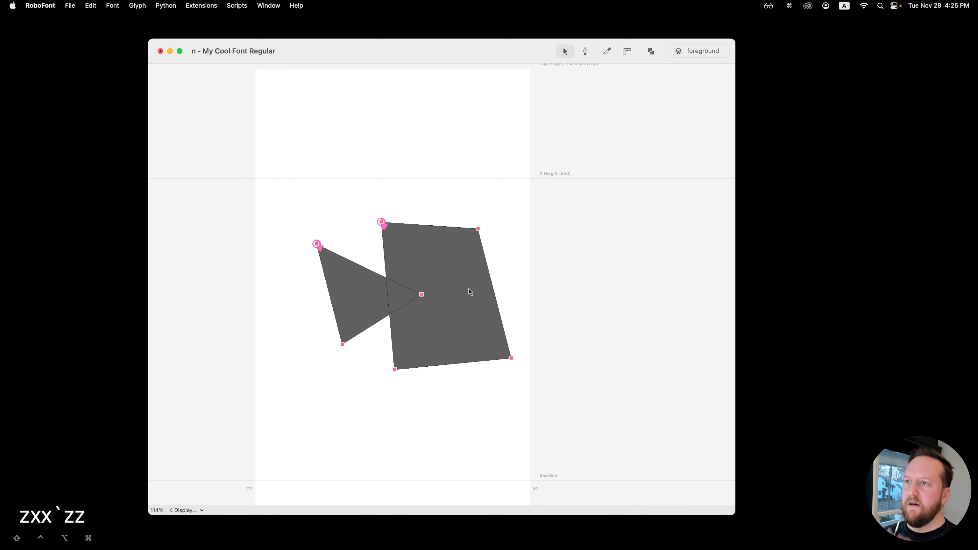
left_click_drag(468, 290, 434, 320)
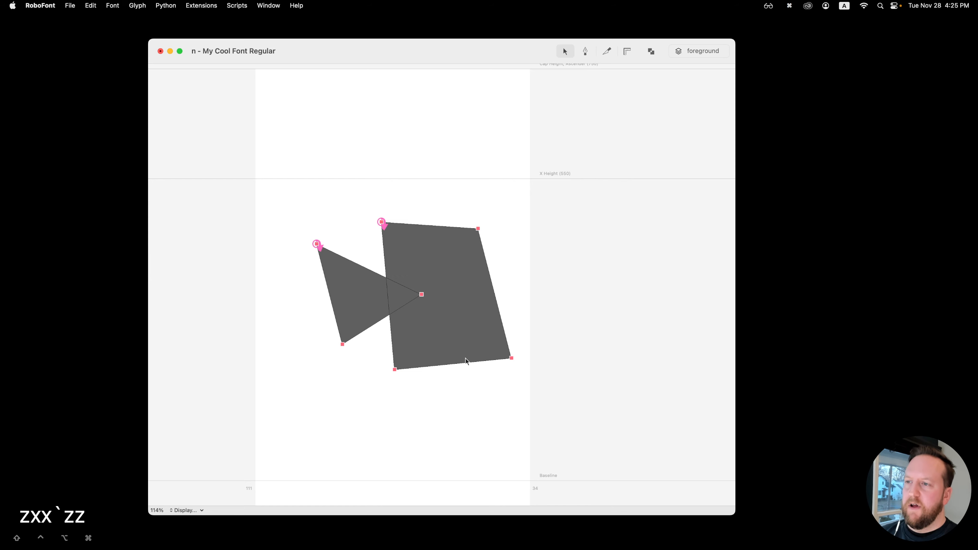
left_click_drag(447, 316, 539, 389)
left_click_drag(478, 229, 445, 226)
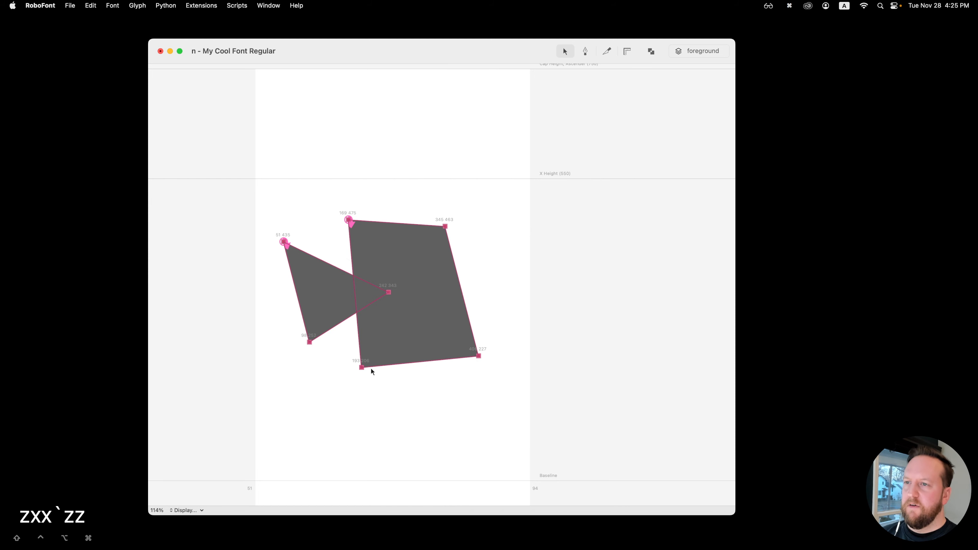
left_click(358, 202)
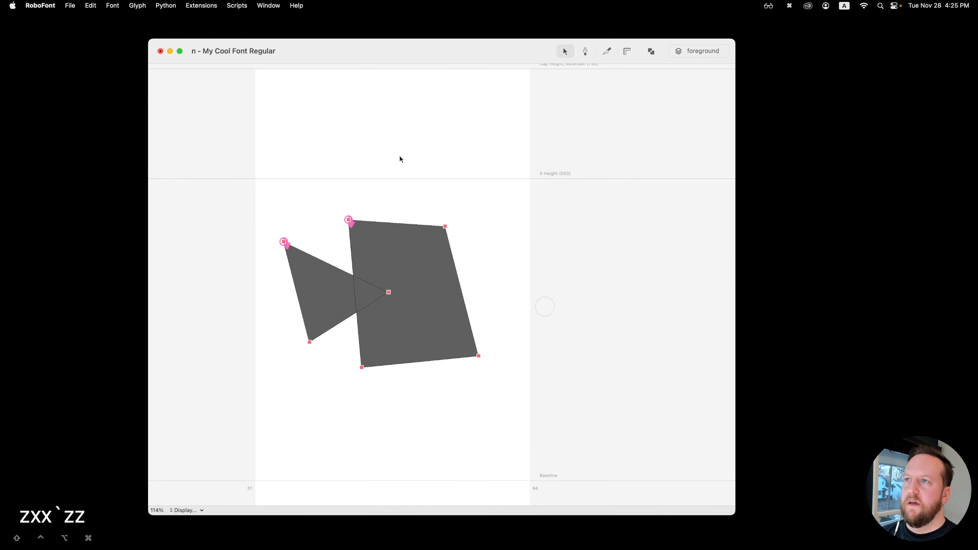
Step: Shift the glyph window to make room and open the Inspector with the point lists of both contours expanded
left_click_drag(356, 62, 330, 54)
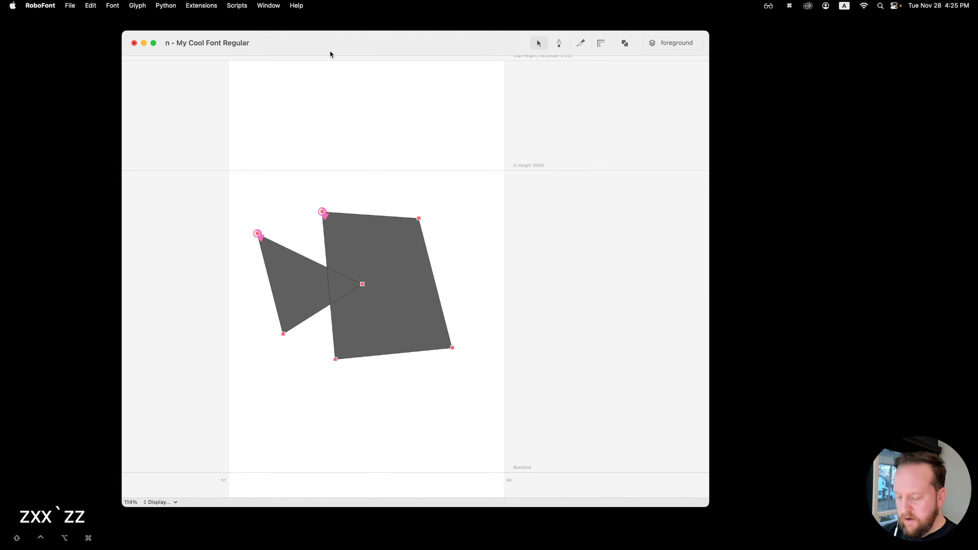
key("super+n")
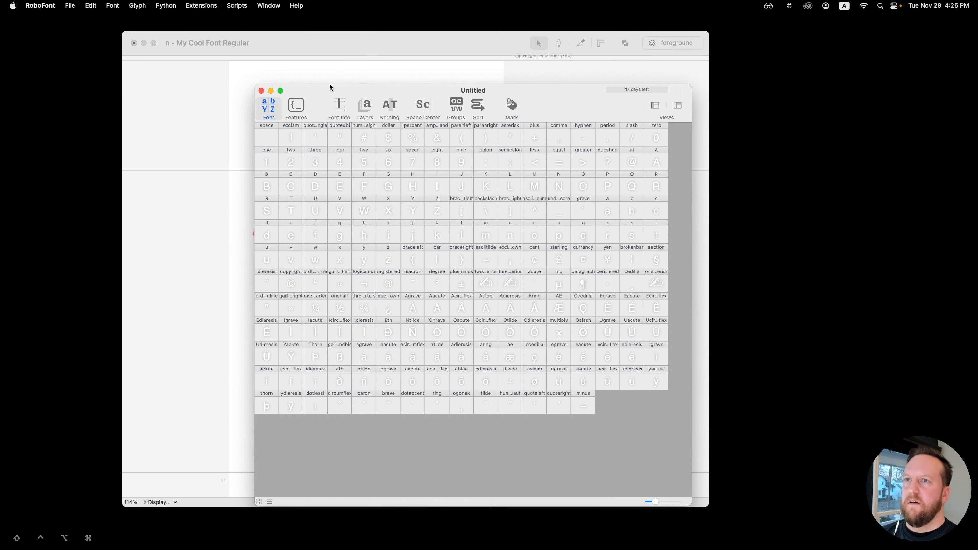
left_click(261, 91)
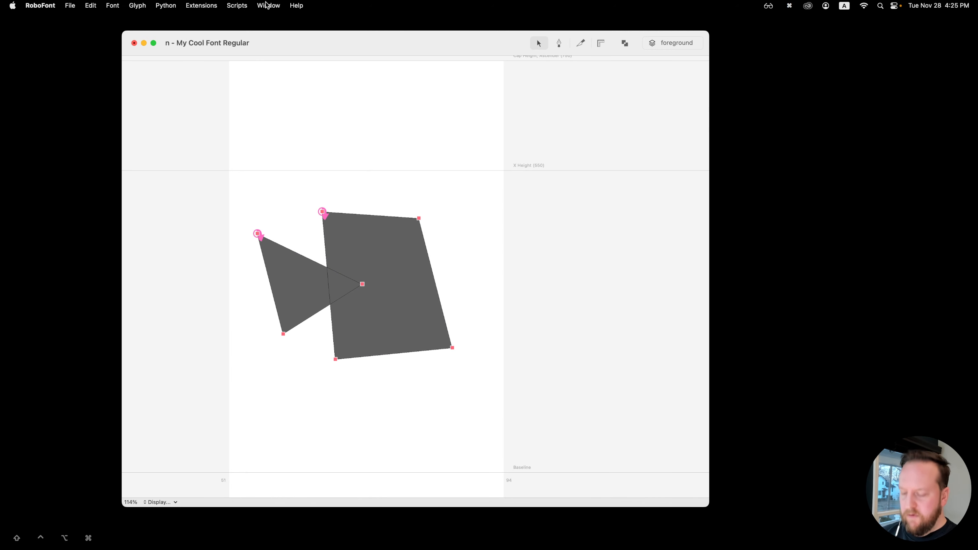
key("super+i")
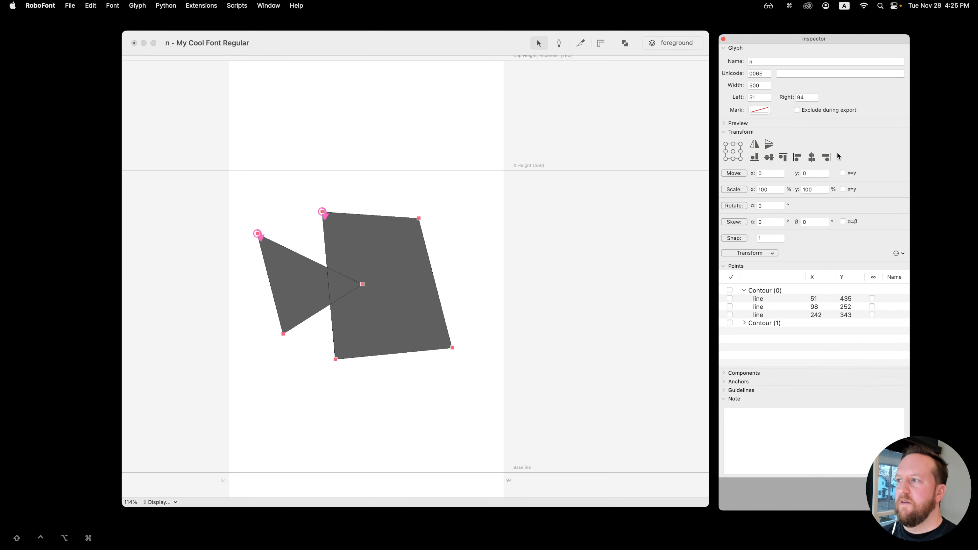
left_click(511, 282)
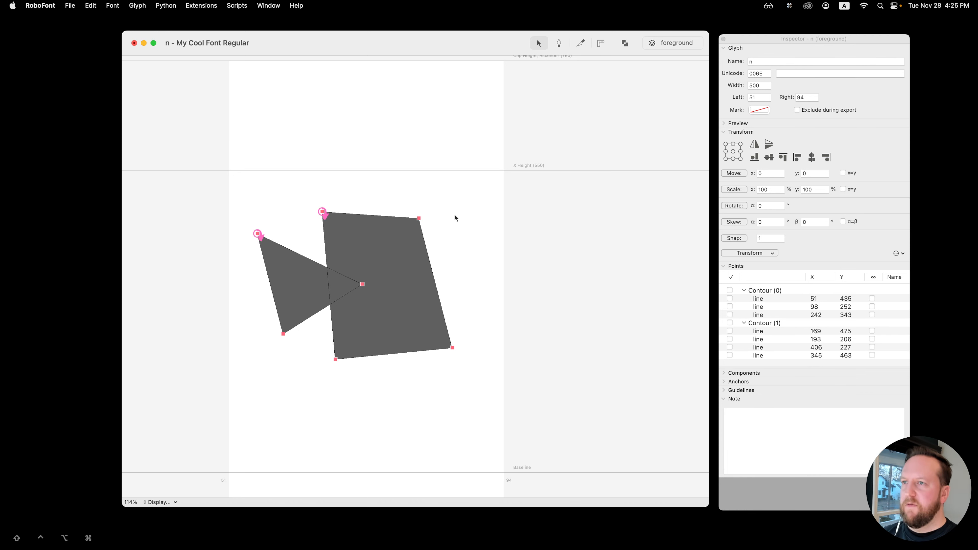
Step: Select the whole quadrilateral, move it clear of the triangle with its upper-right point at 464, 472, and deselect it
double_click(371, 202)
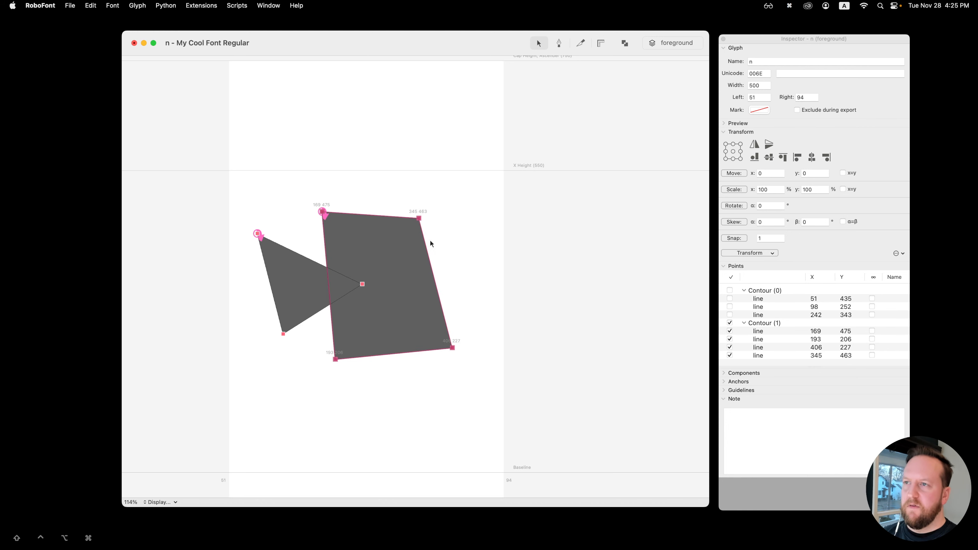
left_click_drag(419, 222, 485, 217)
left_click(551, 232)
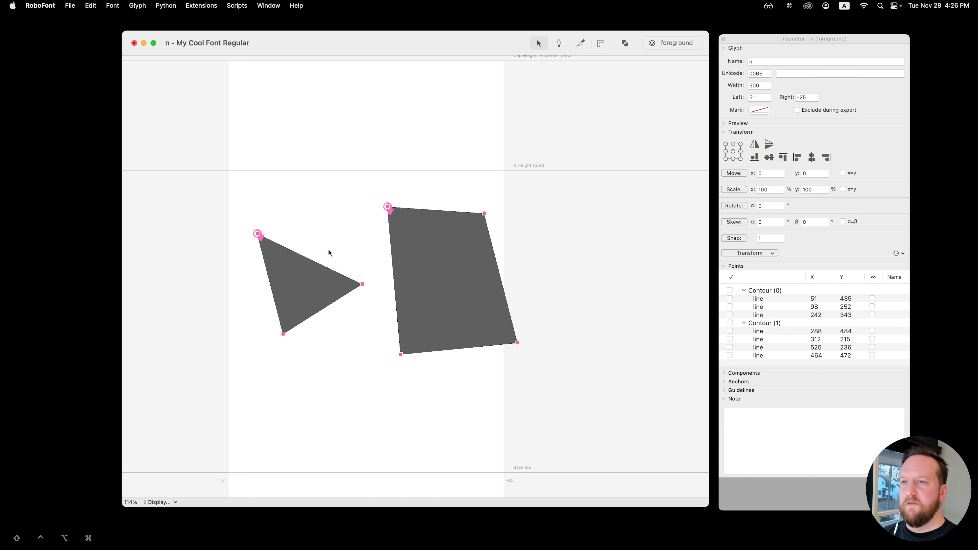
Step: Bend the triangle's upper edge outward with handles at 128, 435 and 191, 405, and its lower edge with handles at 163, 251 and 211, 282
left_click(315, 225)
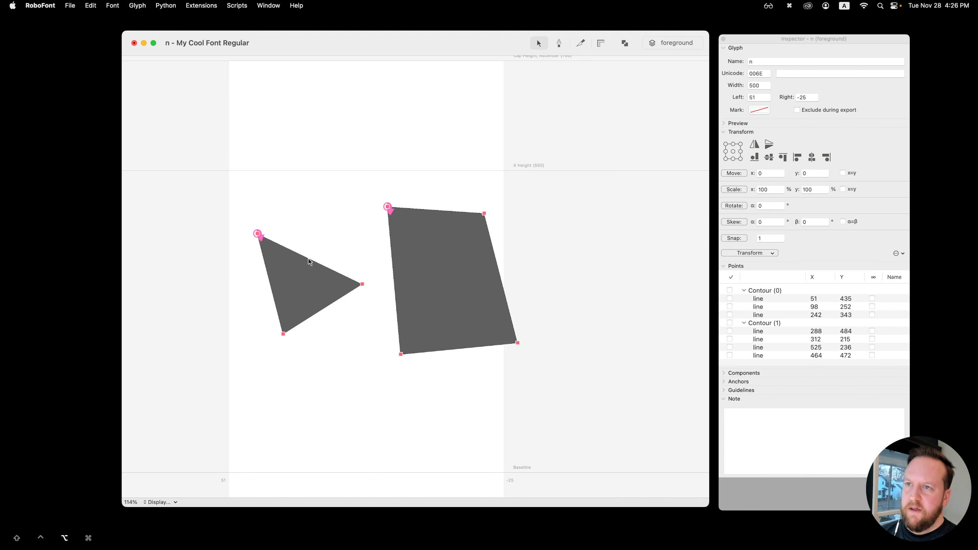
left_click_drag(308, 259, 316, 244)
left_click(330, 283)
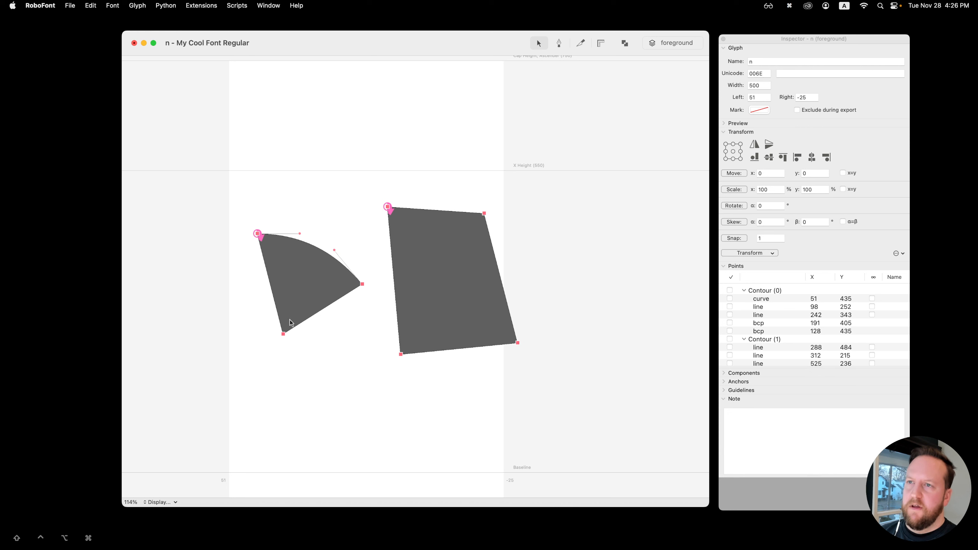
left_click_drag(324, 312, 332, 328)
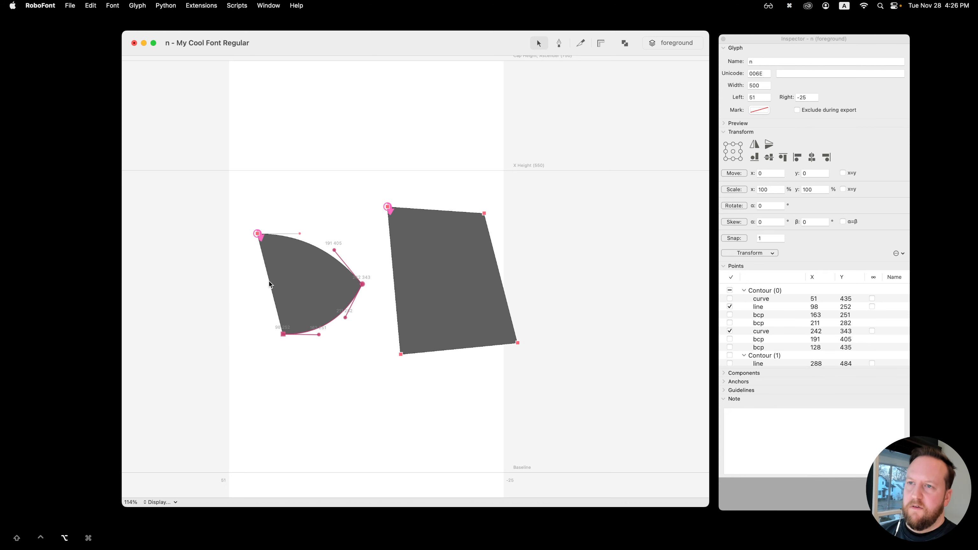
Step: Try bending the triangle's straight edge outward with handles at 18, 367 and 33, 306, check the point lists, and undo the bend
left_click_drag(269, 281, 238, 285)
left_click(299, 275)
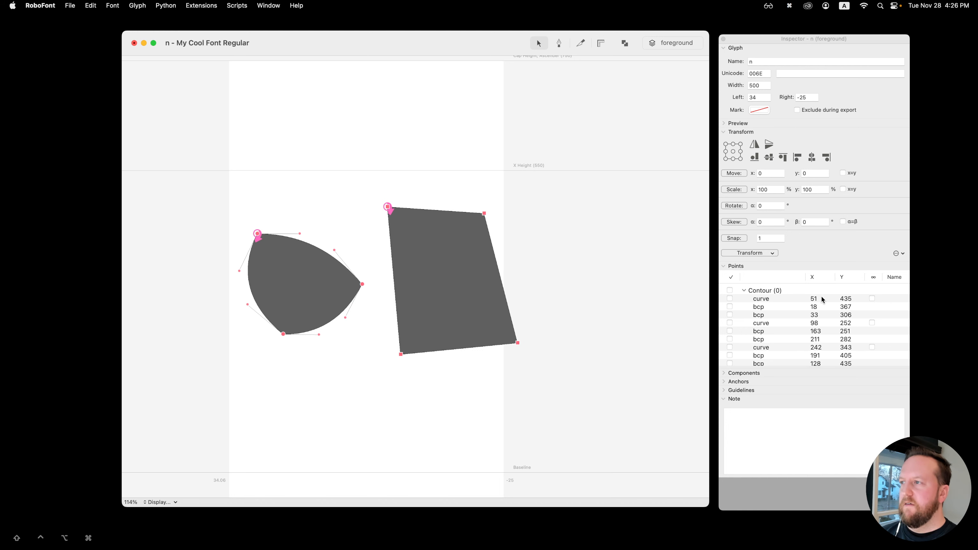
scroll(795, 314, "down", 3)
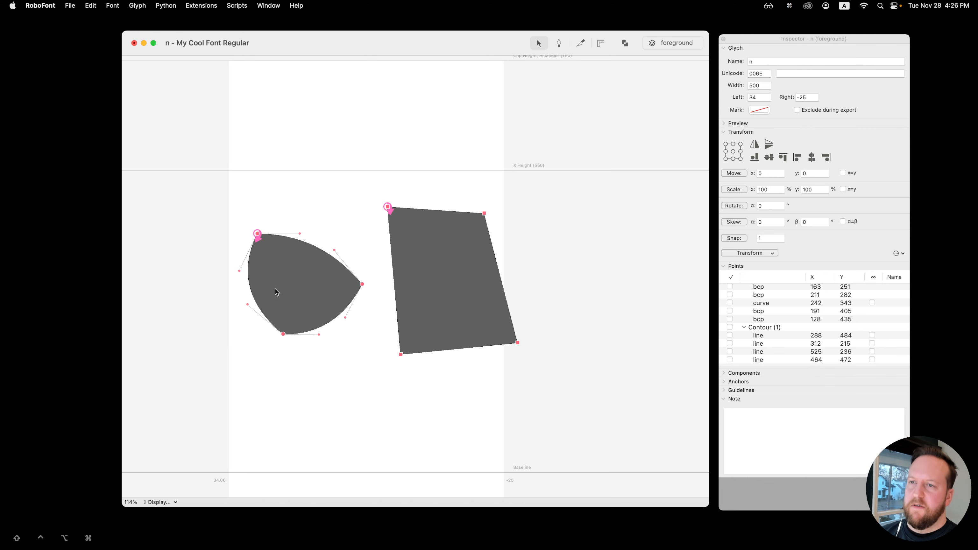
key("super+z")
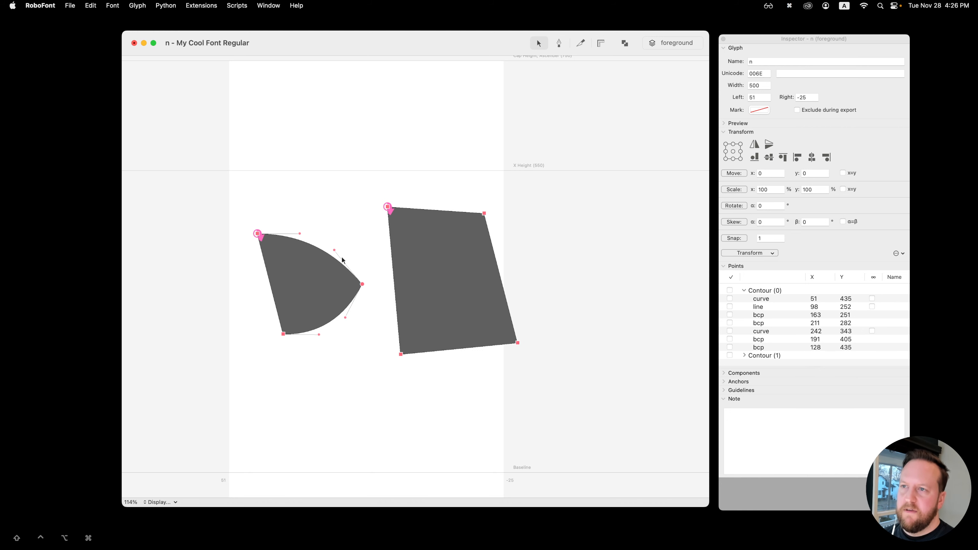
Step: Move the two handles of the curved shape's right corner independently, the upper to 205, 410 and the lower to 228, 282
mouse_move(335, 251)
left_mouse_down()
mouse_move(351, 240)
mouse_move(338, 248)
left_mouse_up()
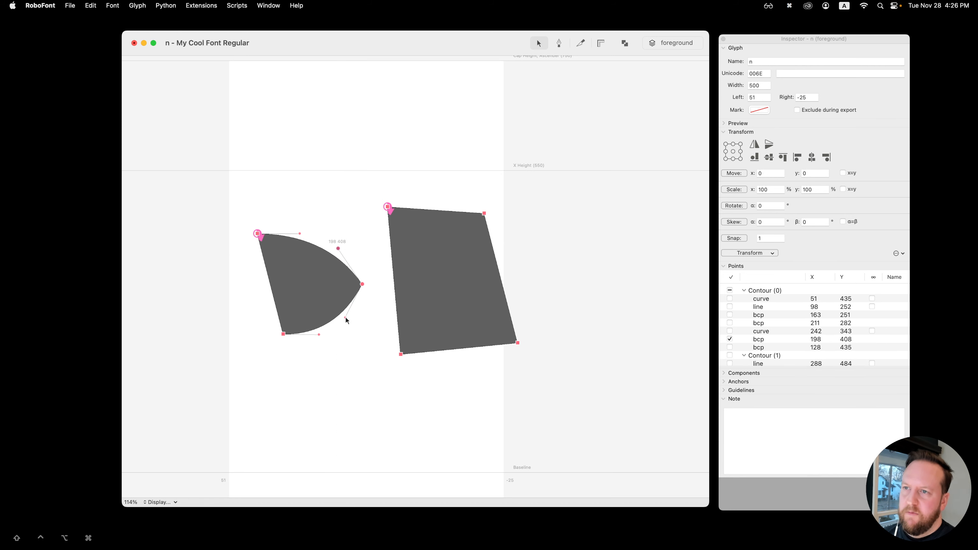
mouse_move(346, 318)
left_mouse_down()
mouse_move(366, 318)
mouse_move(355, 317)
left_mouse_up()
left_click_drag(337, 249, 338, 249)
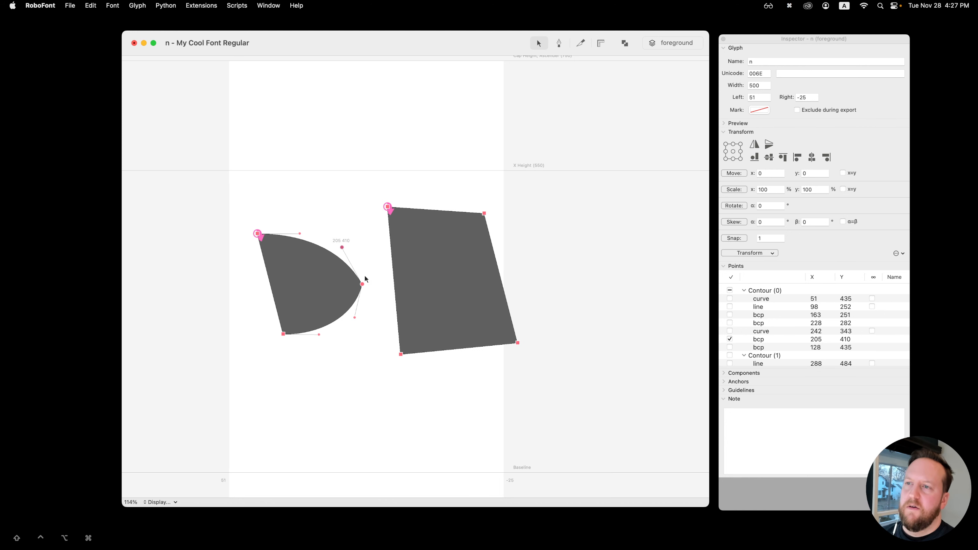
Step: Make the curved shape's right corner smooth, rotate its handles to 232, 416 and 250, 281, and deselect
double_click(362, 284)
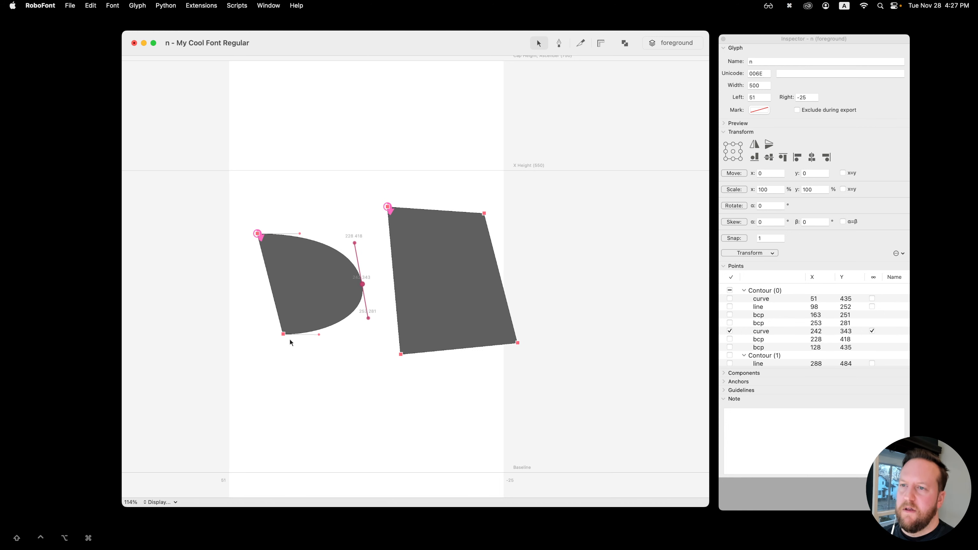
left_click(358, 247)
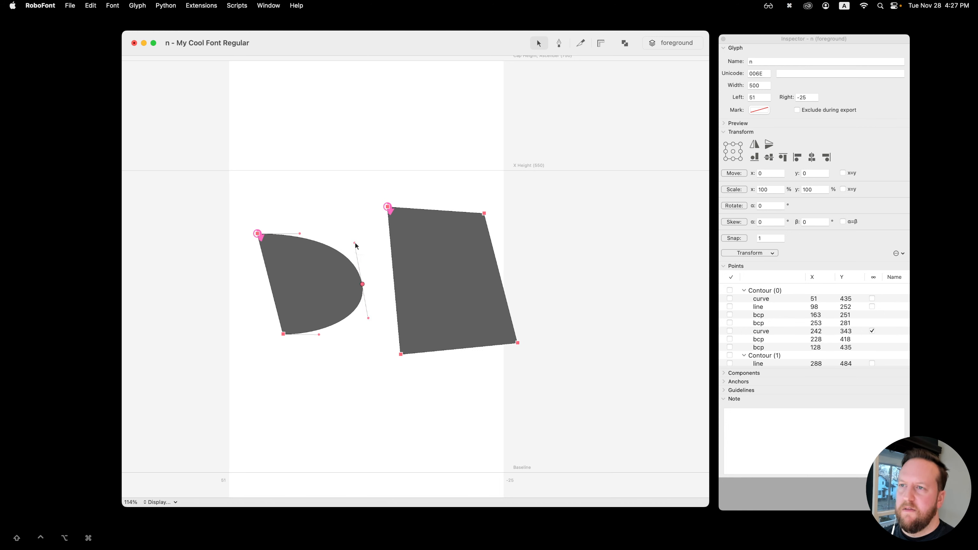
mouse_move(355, 244)
left_mouse_down()
mouse_move(346, 247)
mouse_move(369, 245)
mouse_move(357, 246)
left_mouse_up()
left_click(367, 387)
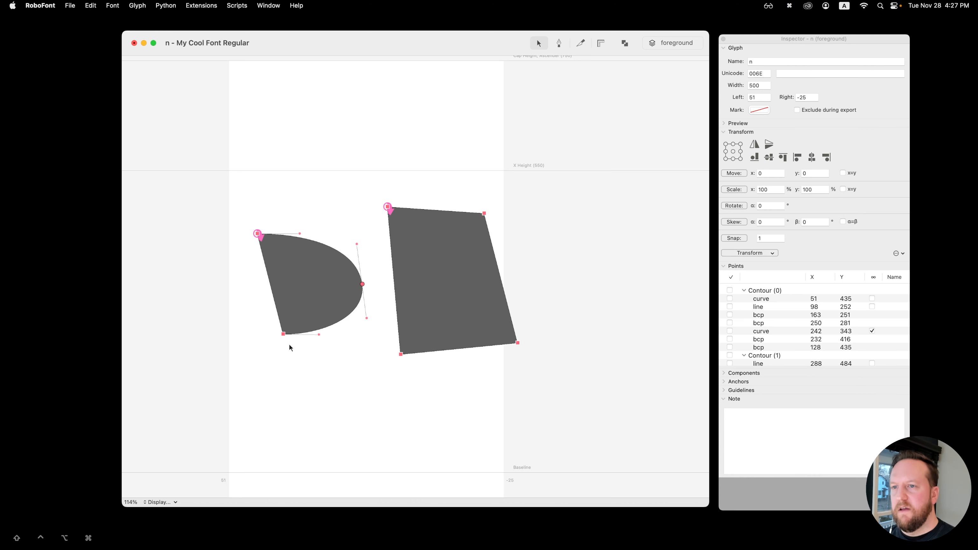
Step: Make the curved shape's lower point smooth as a line-to-curve tangent and slide it in line with the straight edge to 90, 291
double_click(283, 334)
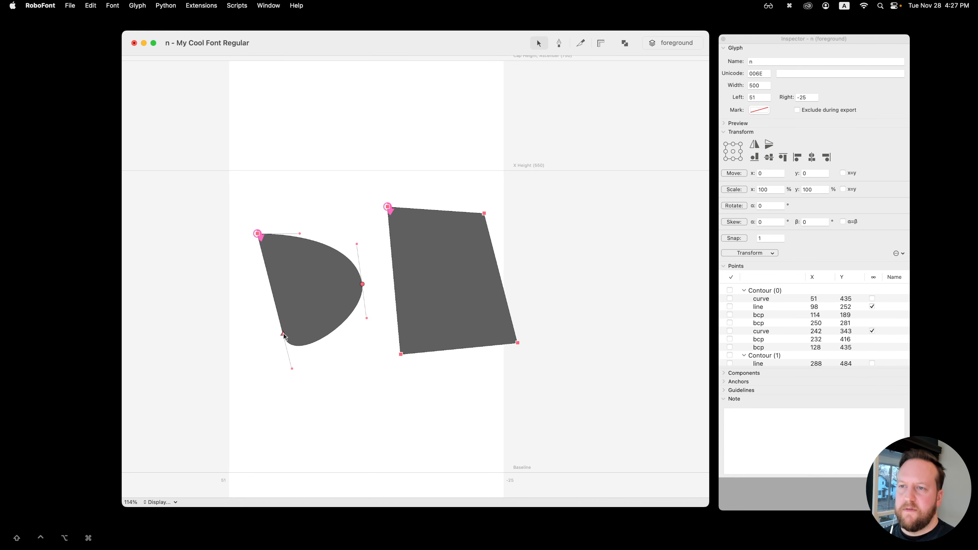
left_click_drag(285, 338, 271, 305)
left_click(271, 305)
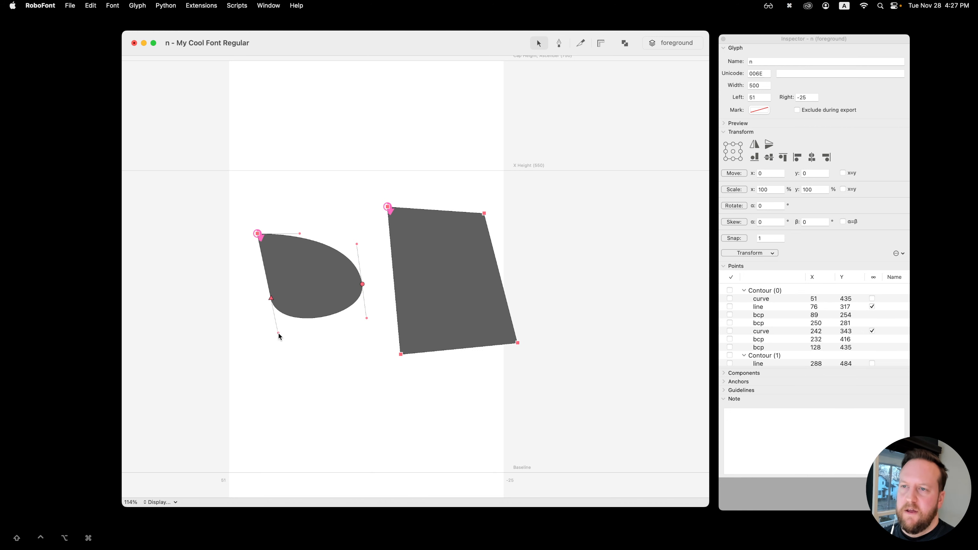
left_click(271, 299)
left_click_drag(271, 301, 275, 304)
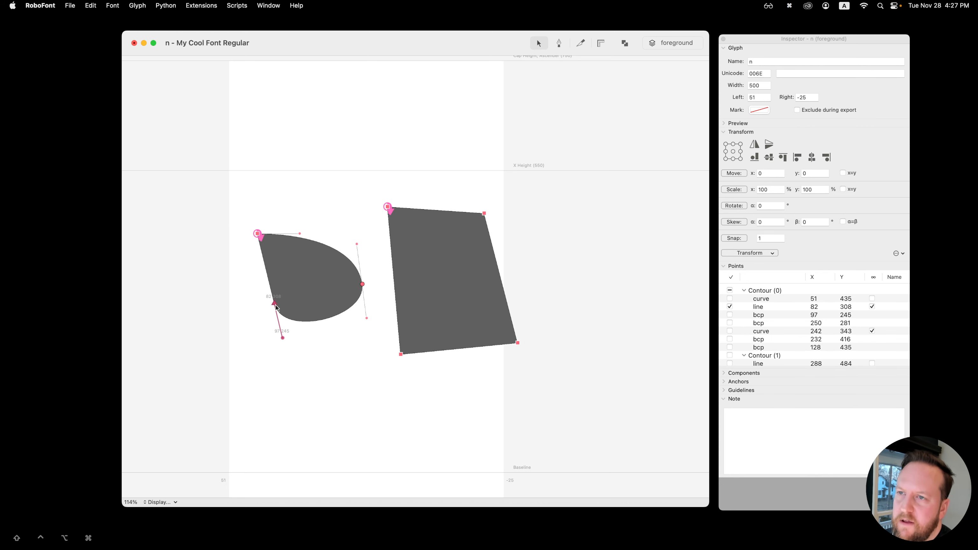
mouse_move(275, 304)
left_mouse_down()
mouse_move(295, 306)
mouse_move(245, 316)
mouse_move(279, 314)
left_mouse_up()
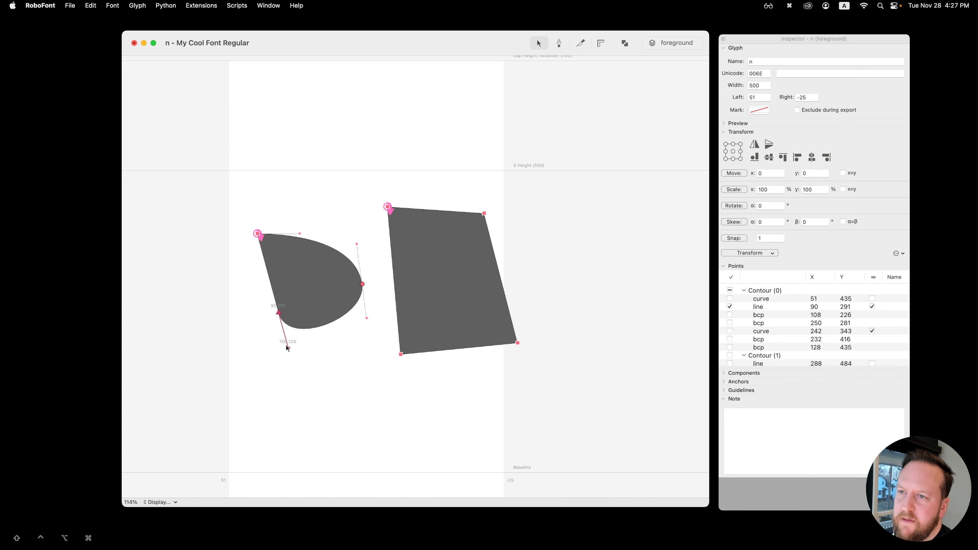
Step: Move the tangent point outward to 48, 292, lengthen its handle, and move the point inward to 131, 299
left_click_drag(278, 313, 255, 312)
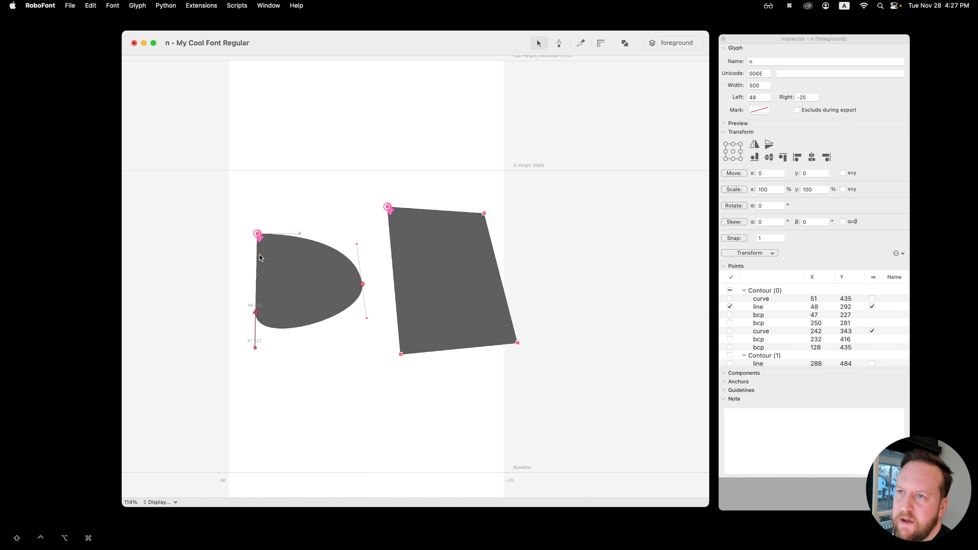
left_click_drag(255, 350, 257, 388)
left_click_drag(256, 311, 301, 308)
Step: Turn the tangent point back into a corner and place it at 89, 238 with its handle at 159, 215
double_click(301, 308)
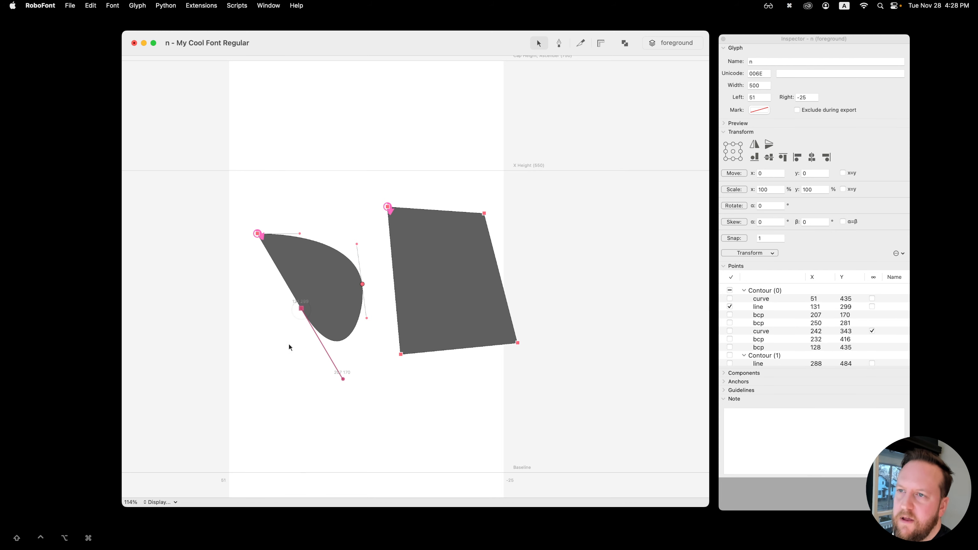
left_click_drag(344, 380, 280, 352)
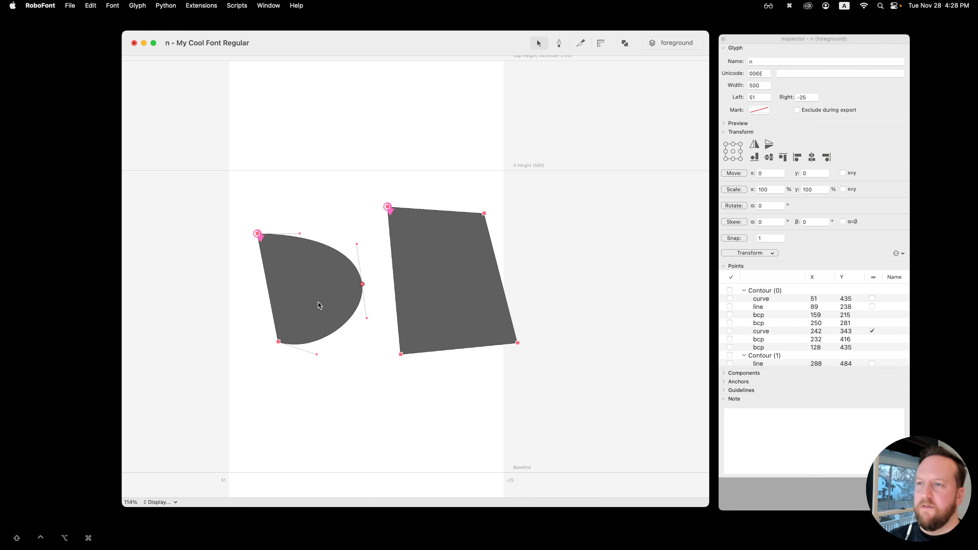
Step: Select the whole curved contour, move it over the quadrilateral with its upper-left point at 162, 442, and deselect it
double_click(328, 290)
left_click_drag(253, 235, 315, 237)
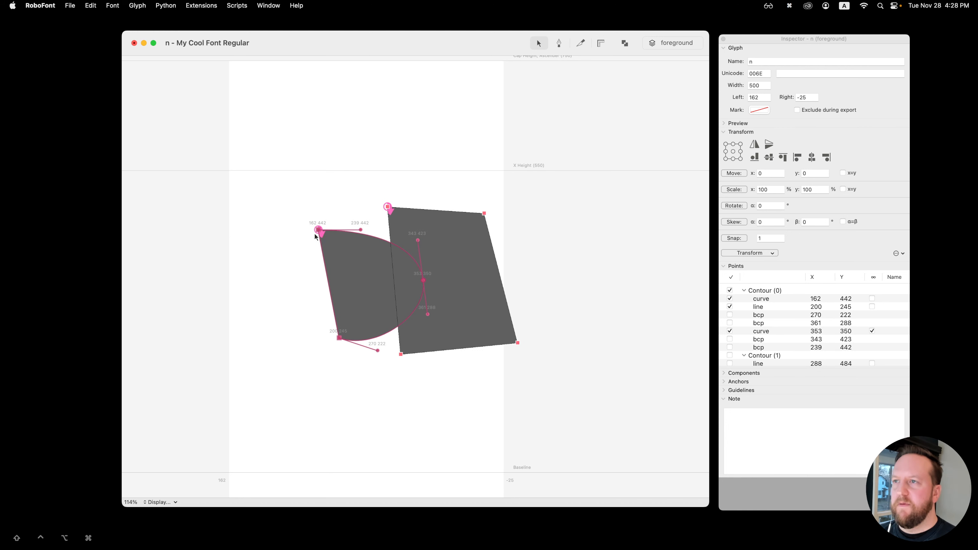
left_click(671, 126)
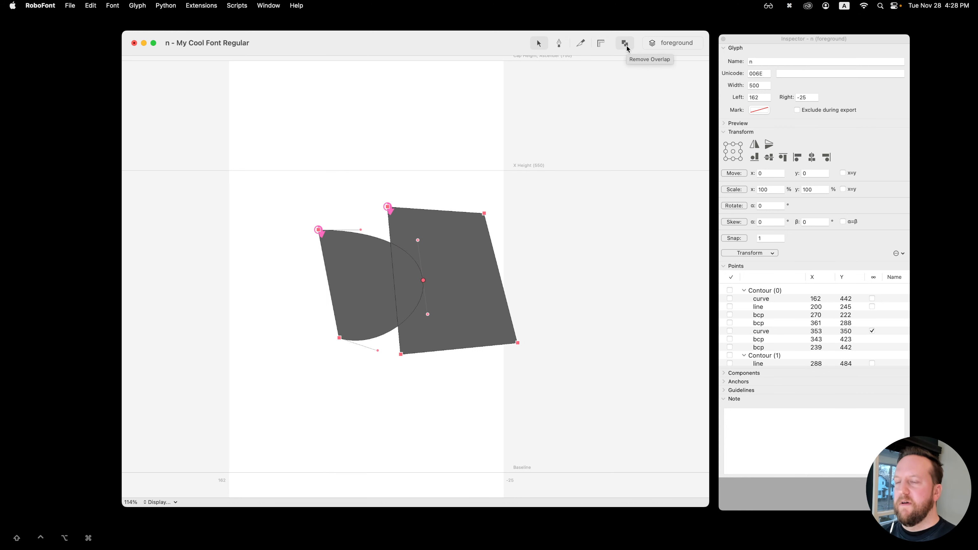
Step: Try merging both contours with Remove Overlap and shifting the upper junction point, and undo both changes
left_click(625, 44)
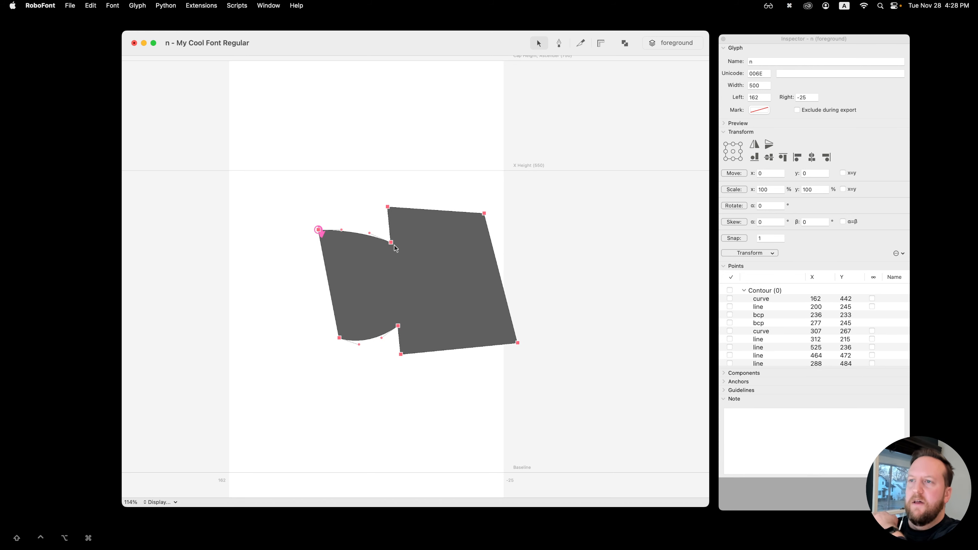
mouse_move(394, 246)
left_mouse_down()
mouse_move(390, 236)
mouse_move(397, 246)
left_mouse_up()
left_click(421, 260)
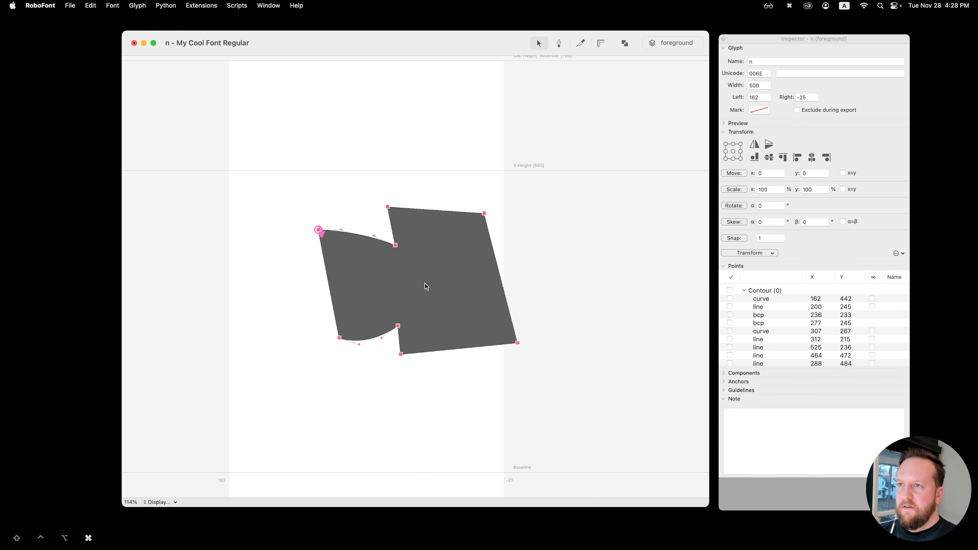
key("super+z")
key("super+z")
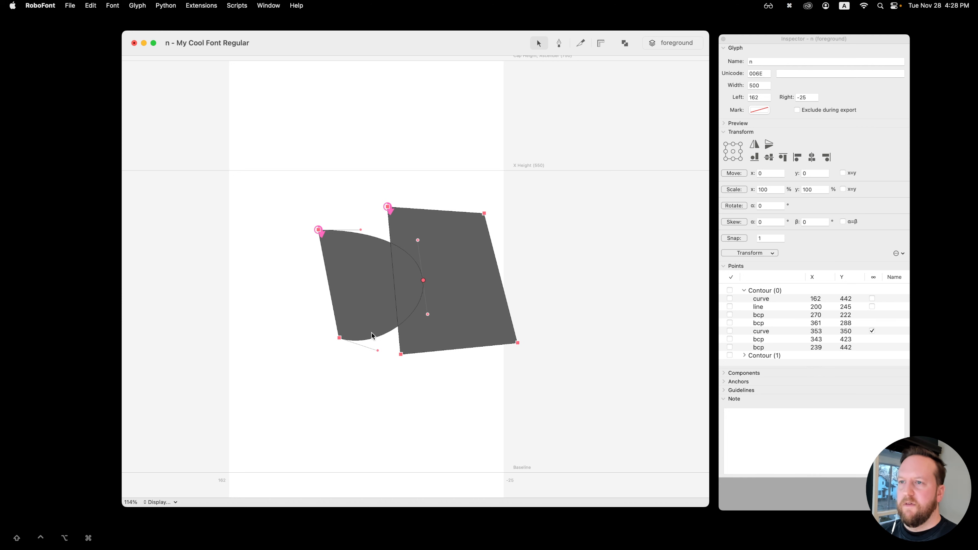